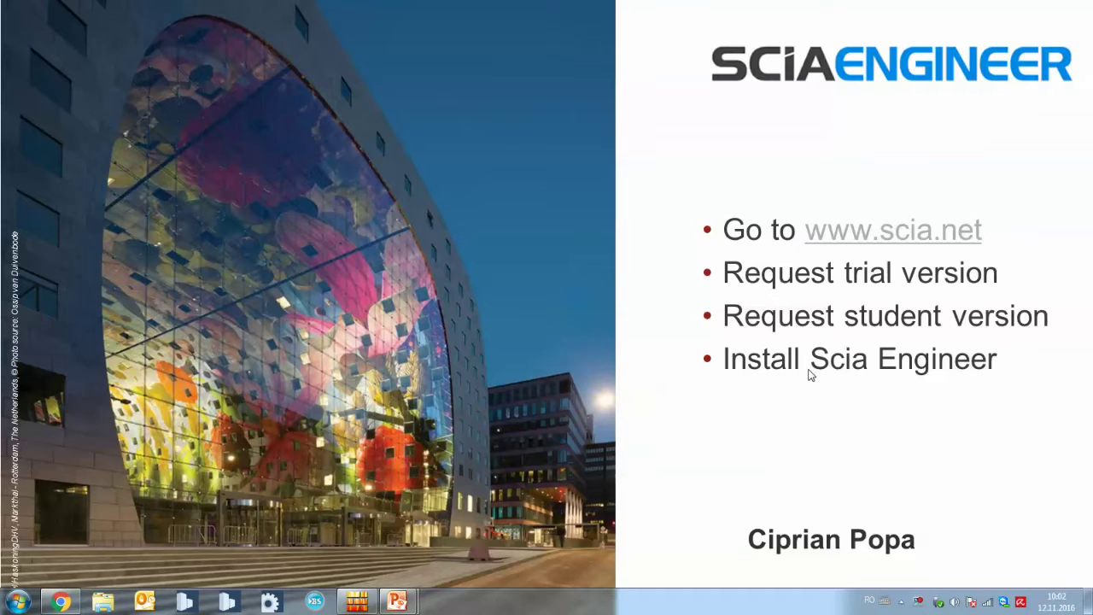
- Switch to the browser showing the SCIA website and open the free trial request form
key("alt+Tab")
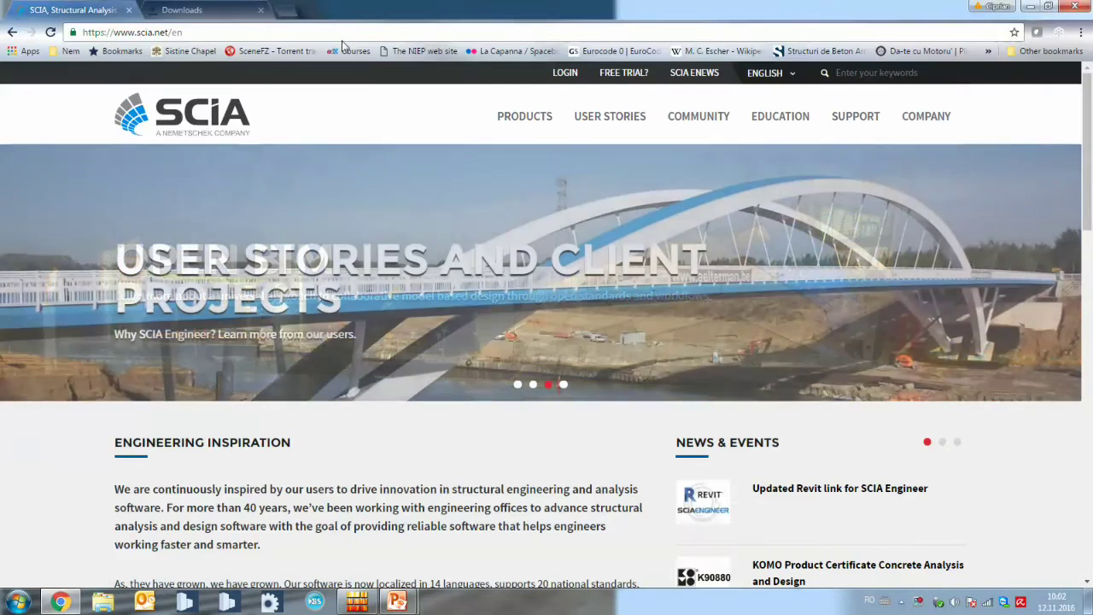
double_click(177, 32)
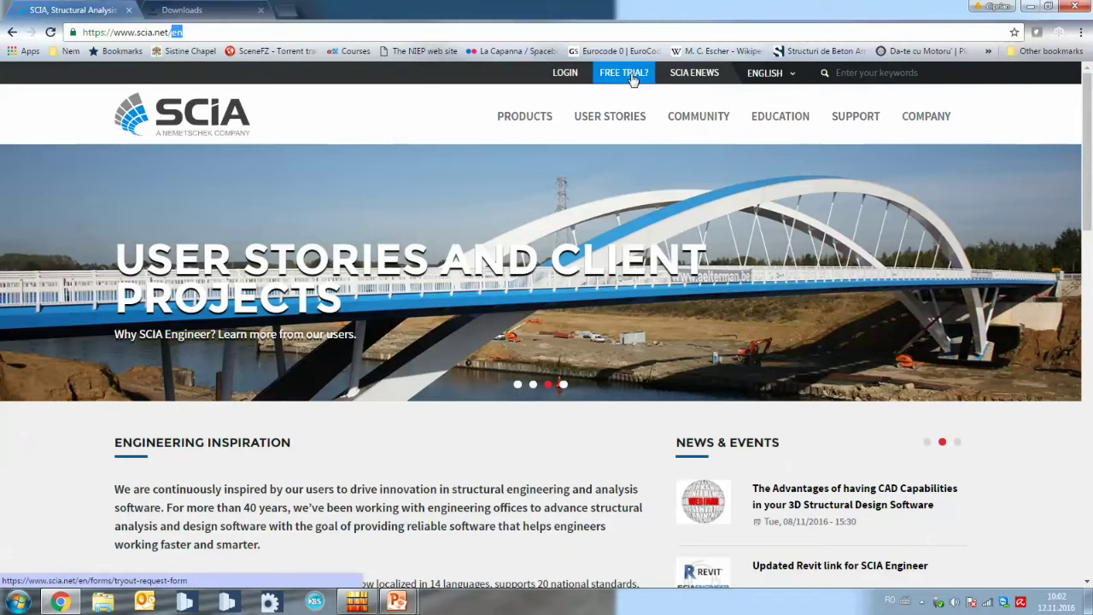
left_click(641, 78)
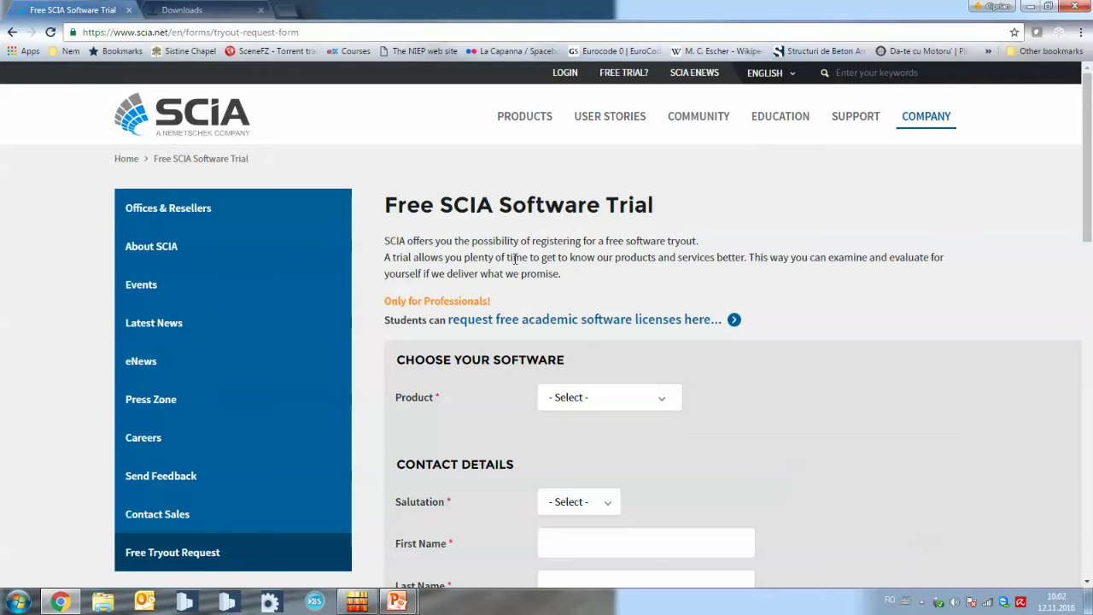
- Choose SCIA Engineer as the trial product and set the salutation to Mr
scroll(516, 258, "down", 3)
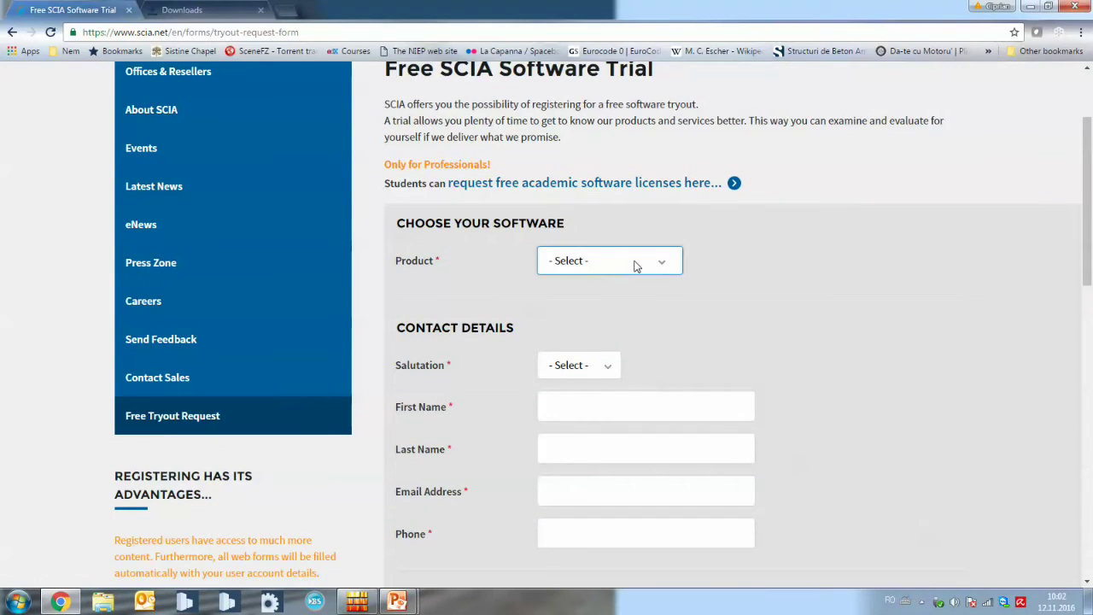
left_click(636, 267)
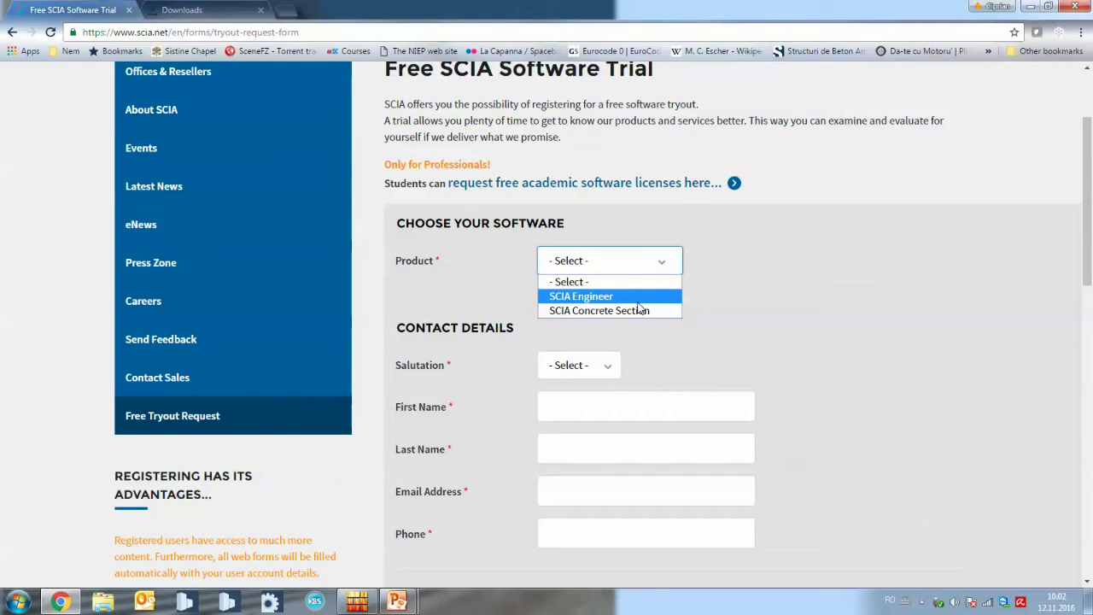
left_click(638, 300)
left_click(607, 366)
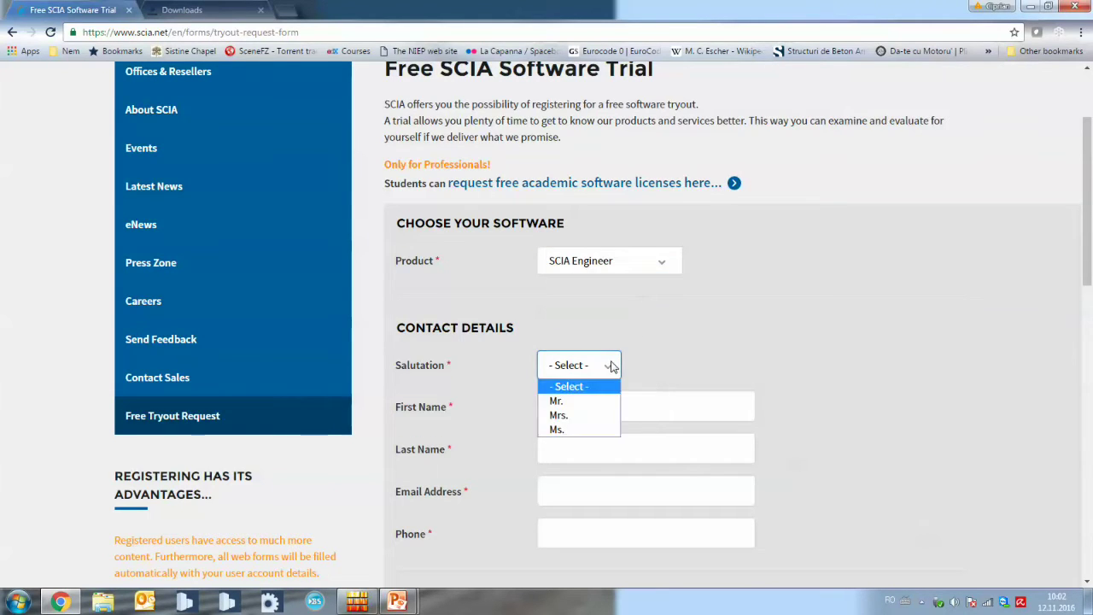
left_click(596, 401)
- Review the remaining contact, organisation and submission fields of the free trial form
scroll(674, 355, "down", 2)
left_click(602, 199)
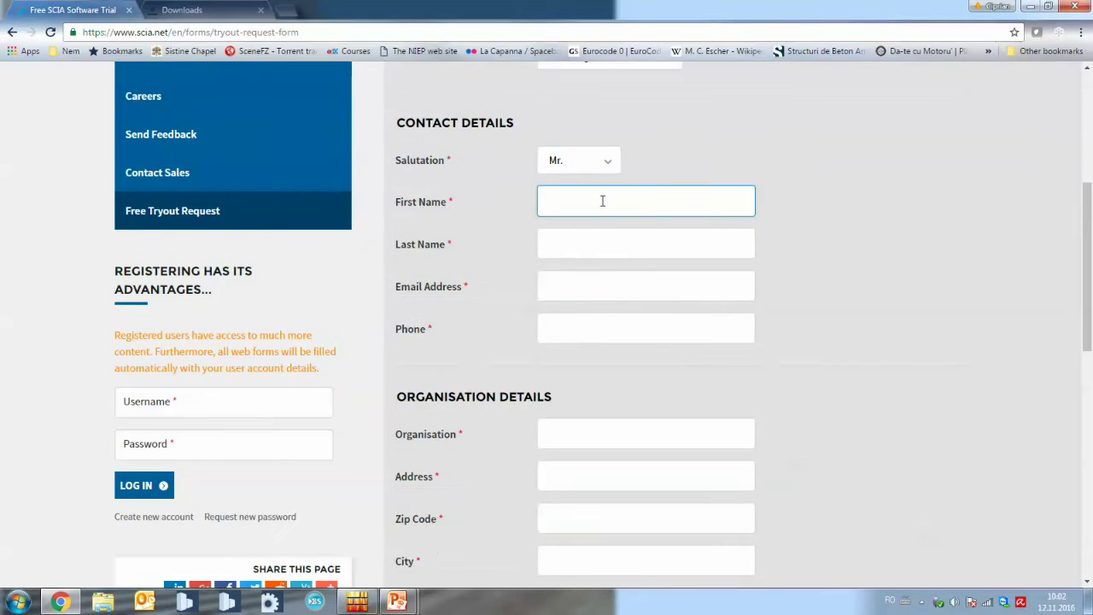
scroll(603, 200, "down", 2)
left_click(603, 197)
left_click(473, 265)
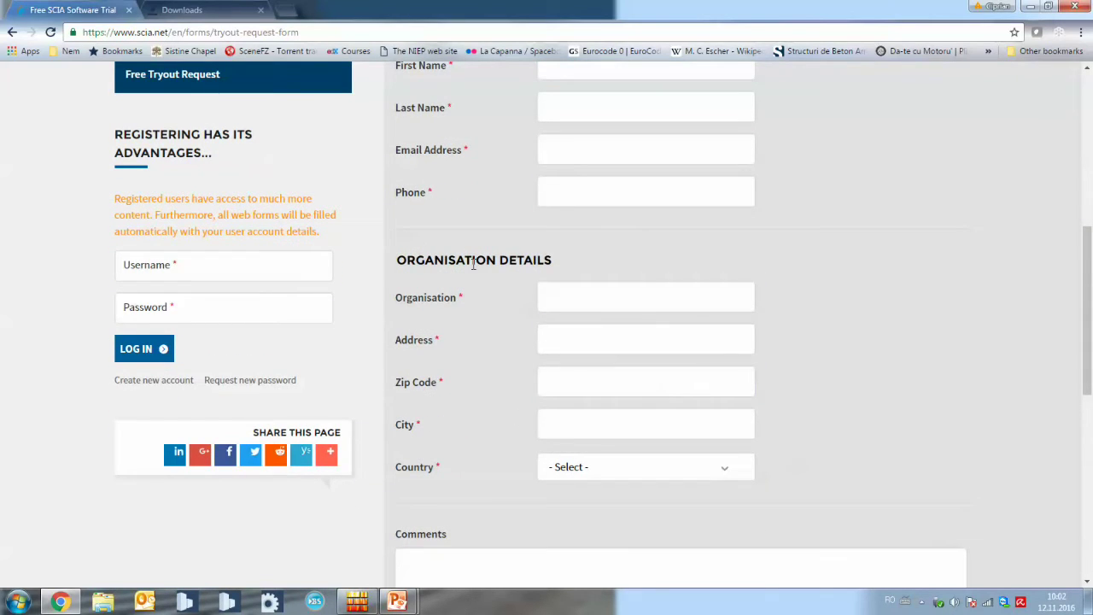
scroll(473, 265, "down", 3)
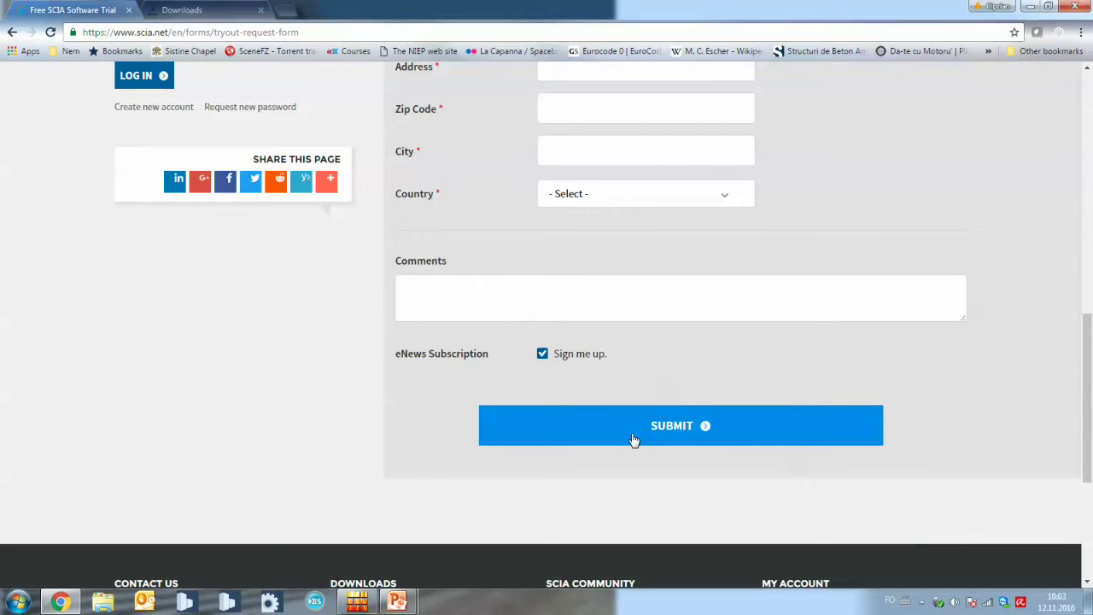
scroll(632, 439, "up", 15)
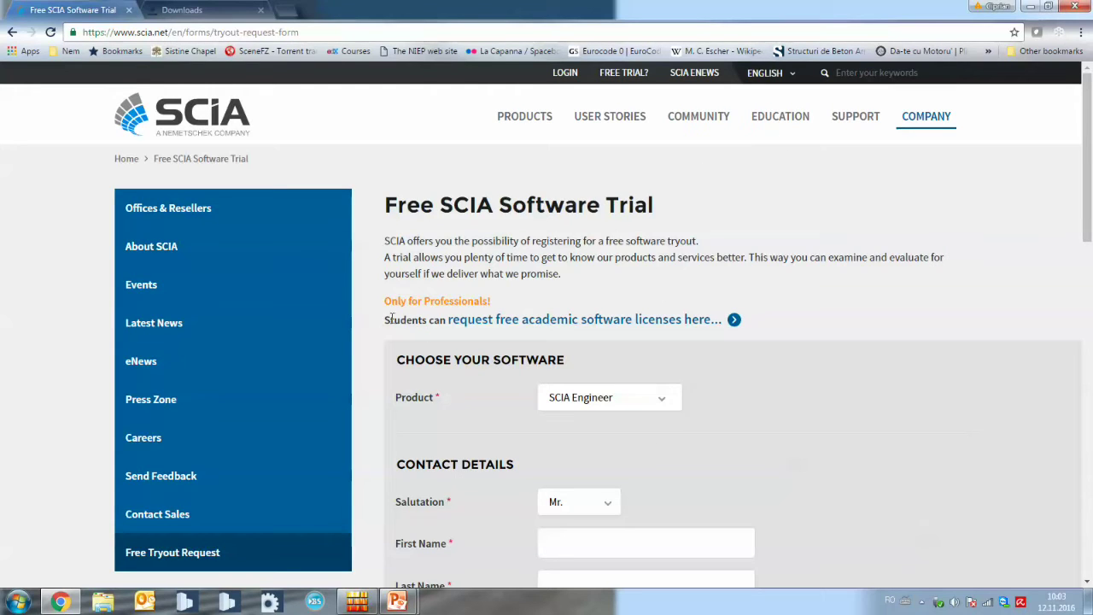
- Open the request form for free academic licenses and select SCIA Engineer as the software
left_click_drag(390, 320, 422, 321)
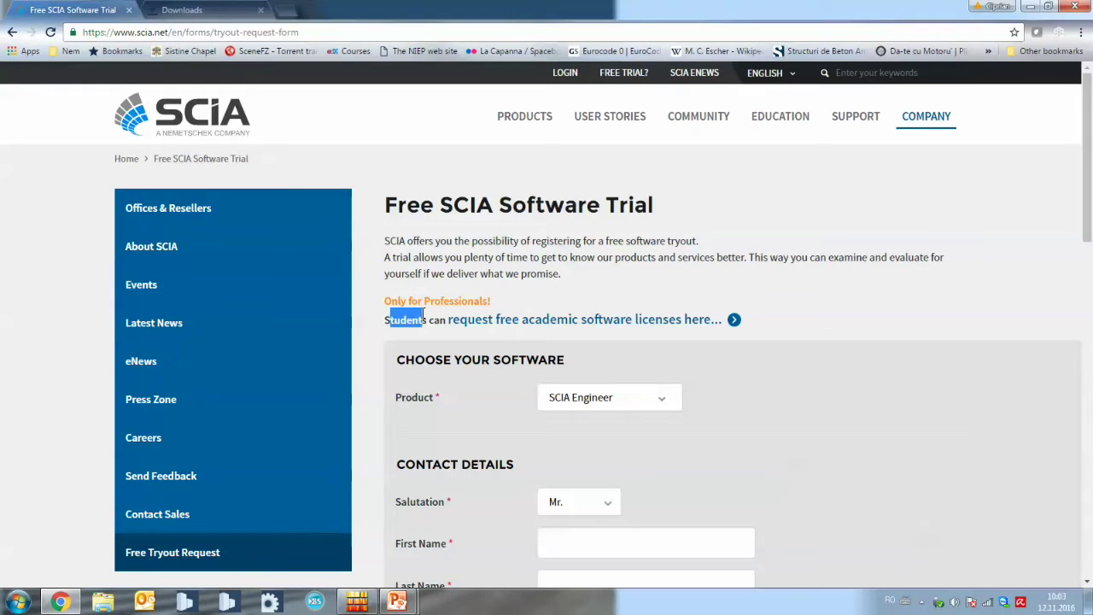
left_click(513, 327)
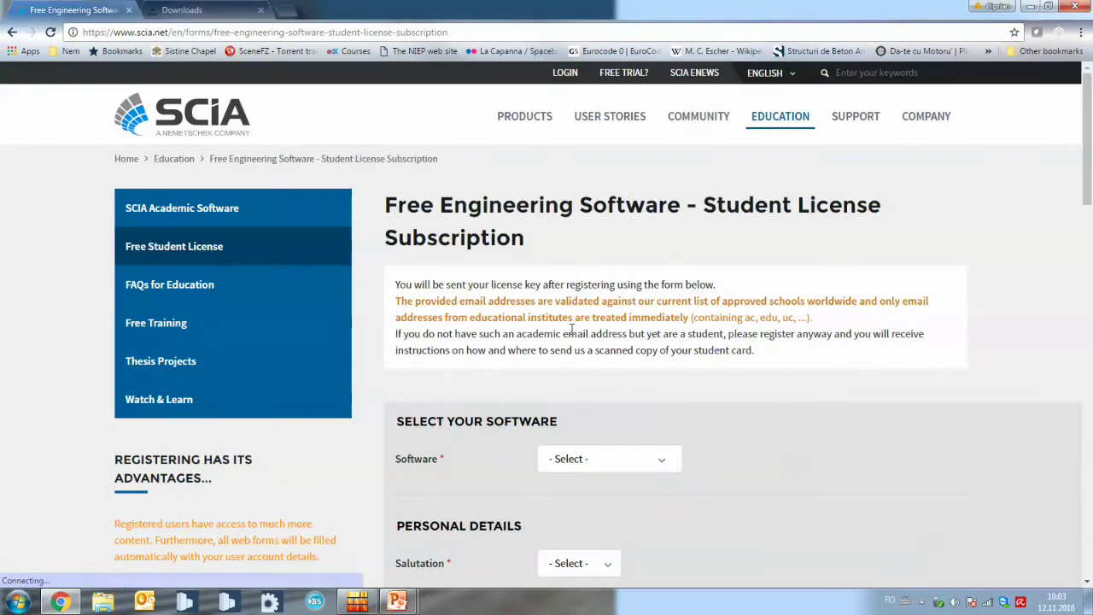
scroll(570, 329, "down", 1)
scroll(571, 330, "down", 2)
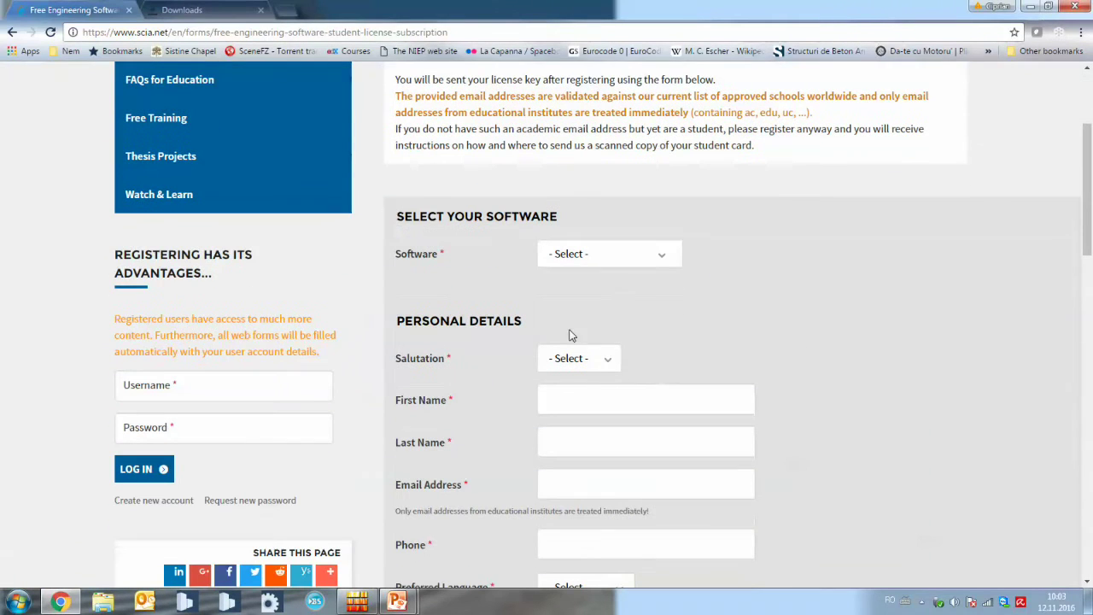
left_click(639, 260)
left_click(598, 289)
- Review the personal, institution, academic position, conditions and verification sections of the student license form
scroll(726, 274, "down", 2)
left_click(686, 277)
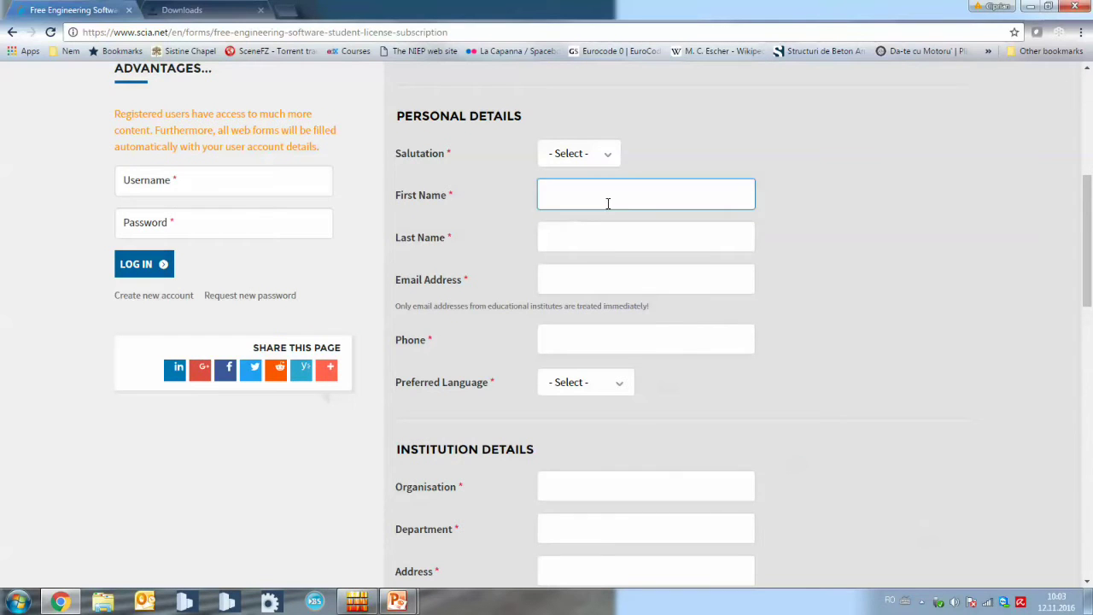
scroll(549, 196, "down", 6)
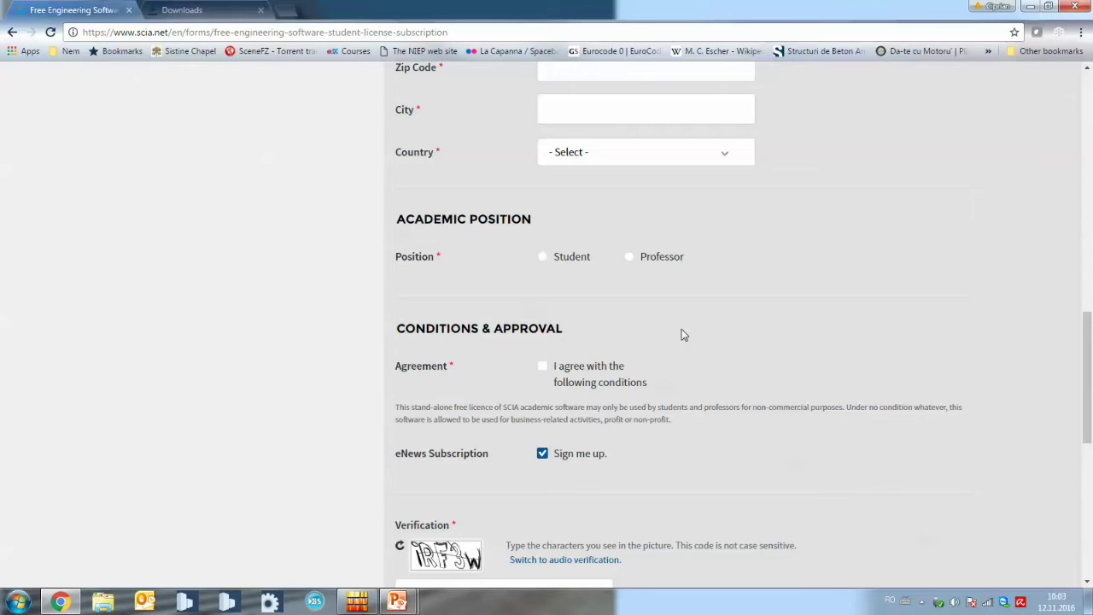
scroll(682, 333, "down", 2)
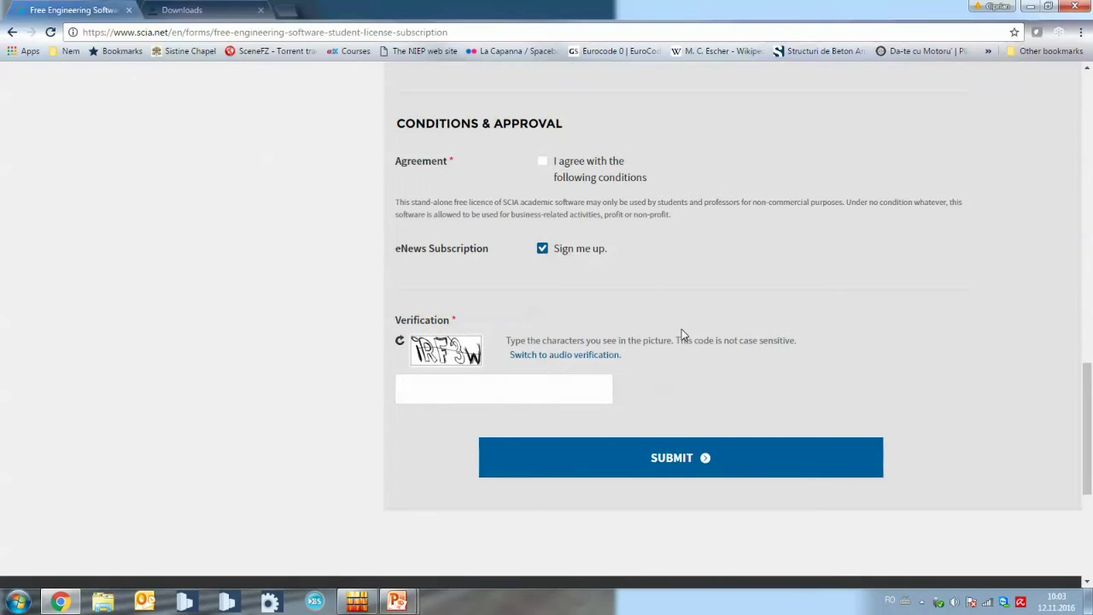
scroll(681, 333, "up", 7)
scroll(681, 335, "up", 5)
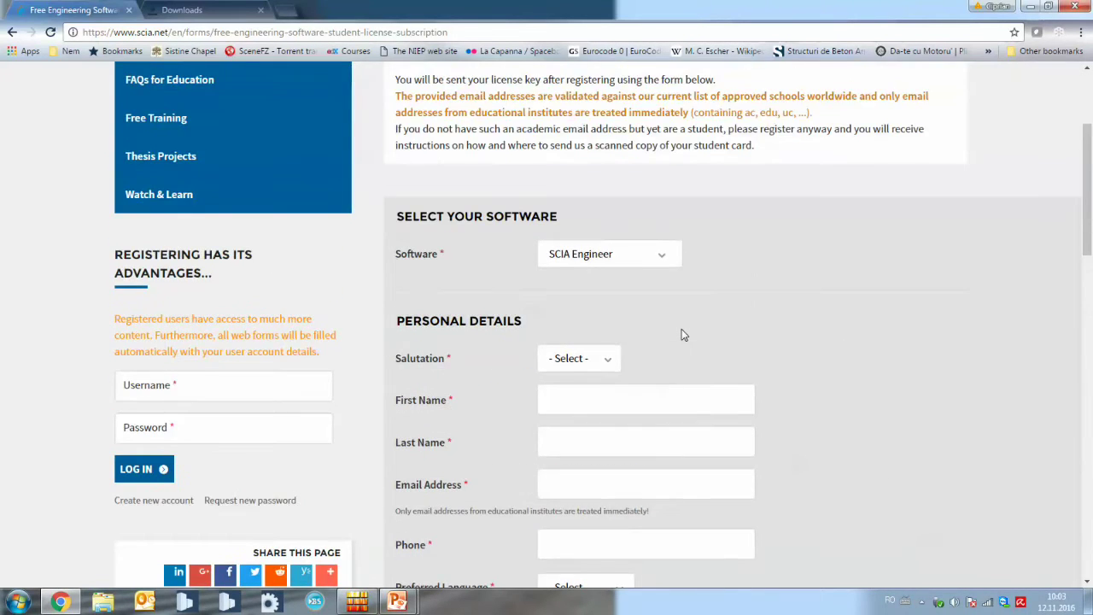
scroll(681, 331, "up", 1)
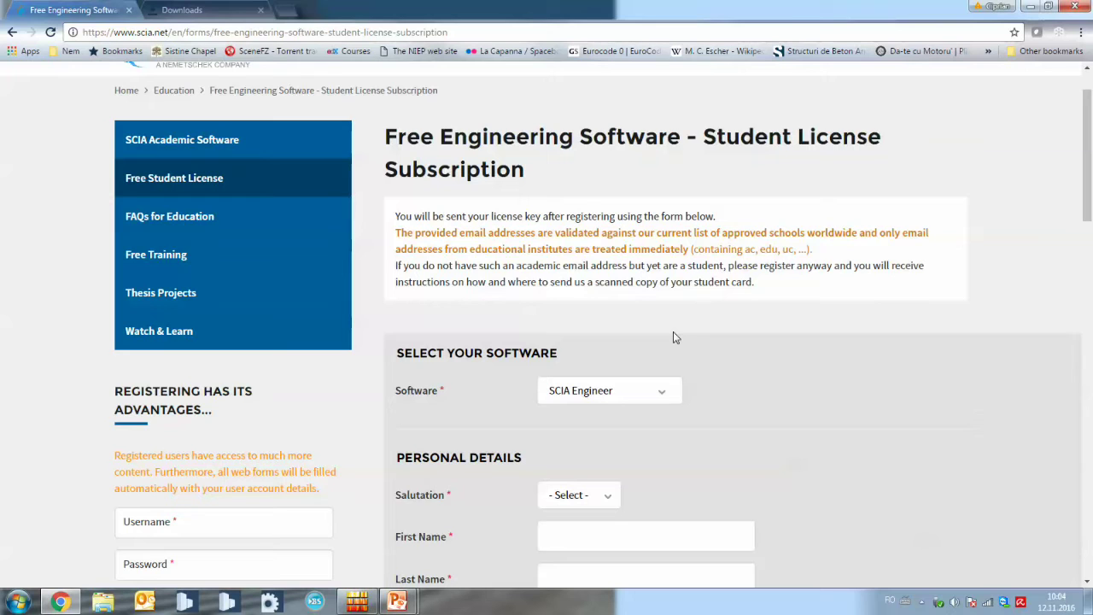
scroll(672, 333, "up", 1)
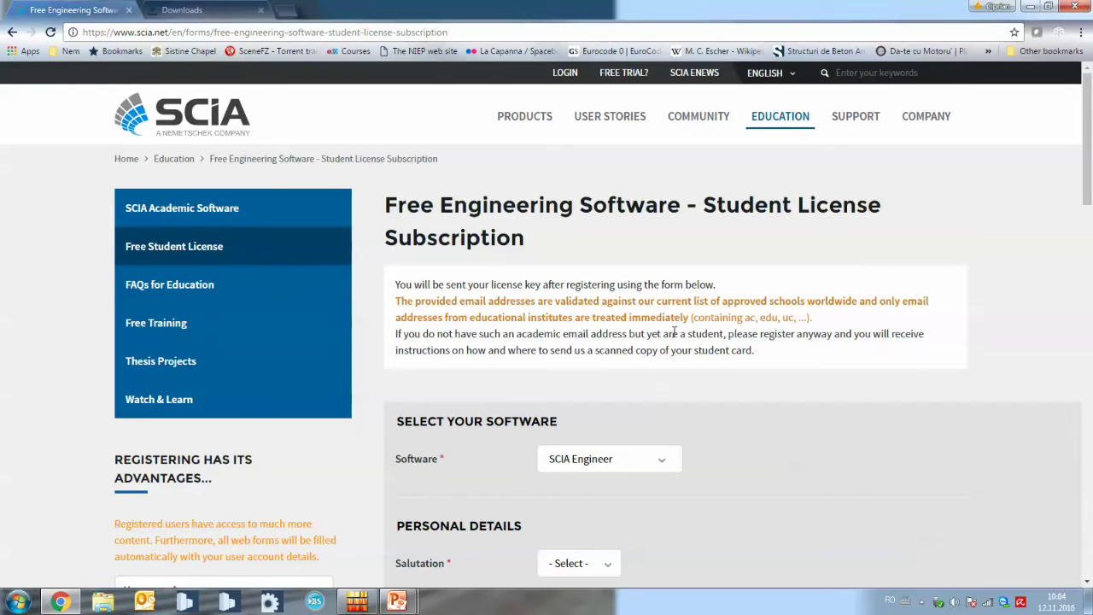
- Go to the website's support downloads and open the SCIA Engineer 16 installation page
mouse_move(857, 122)
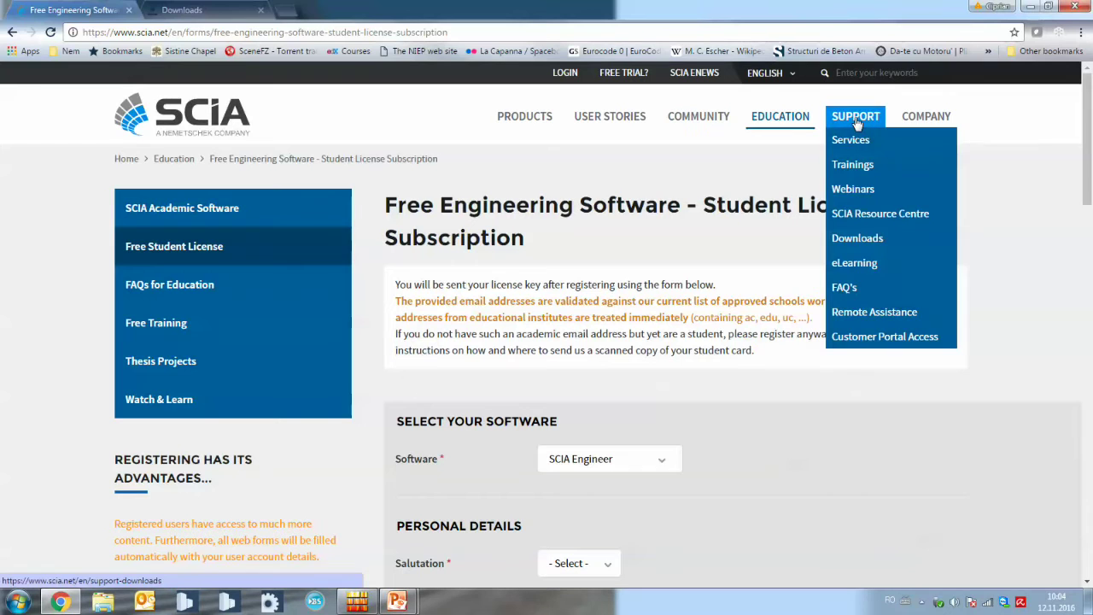
left_click(886, 243)
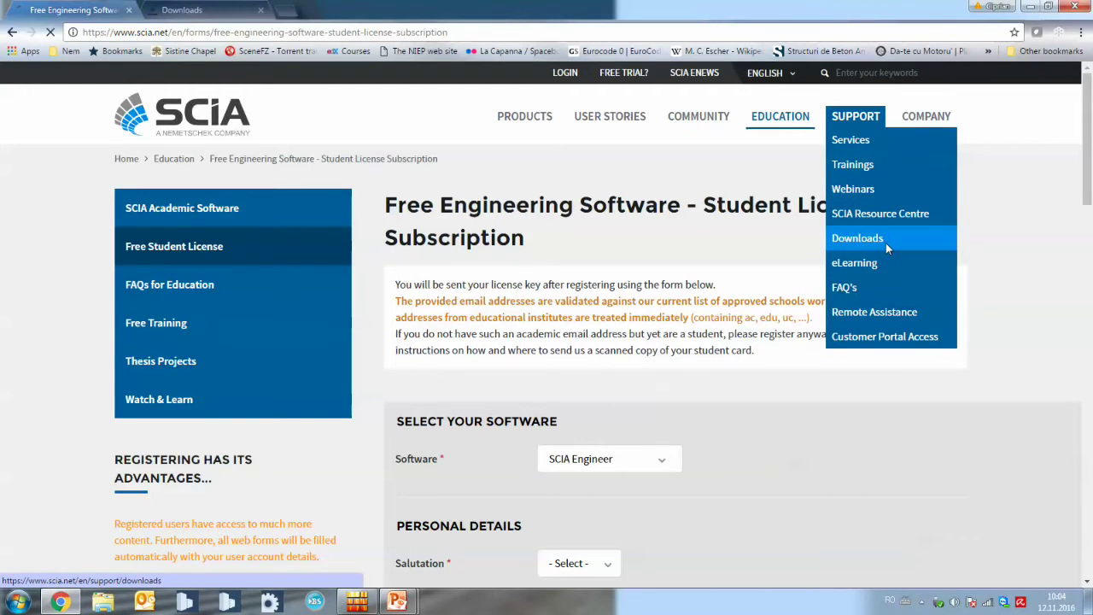
scroll(867, 247, "down", 2)
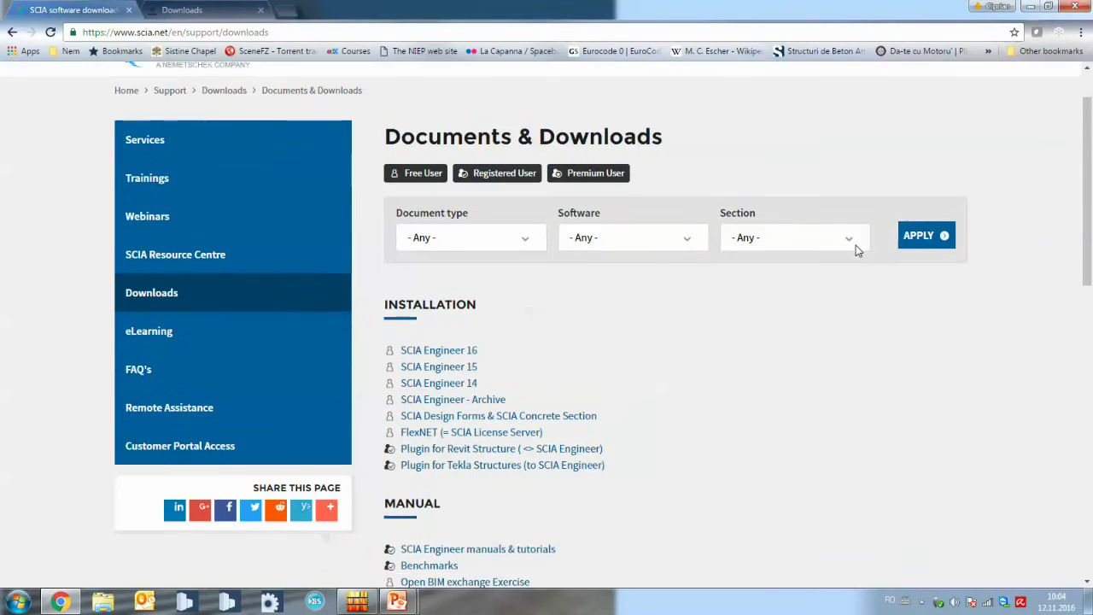
scroll(858, 250, "down", 2)
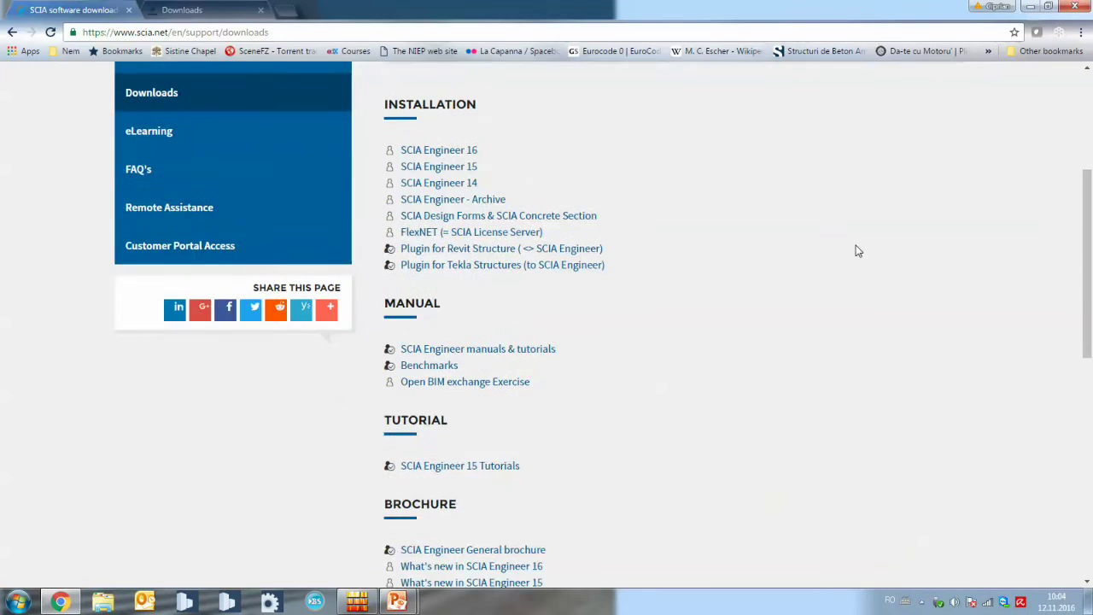
scroll(858, 250, "up", 3)
scroll(858, 250, "up", 1)
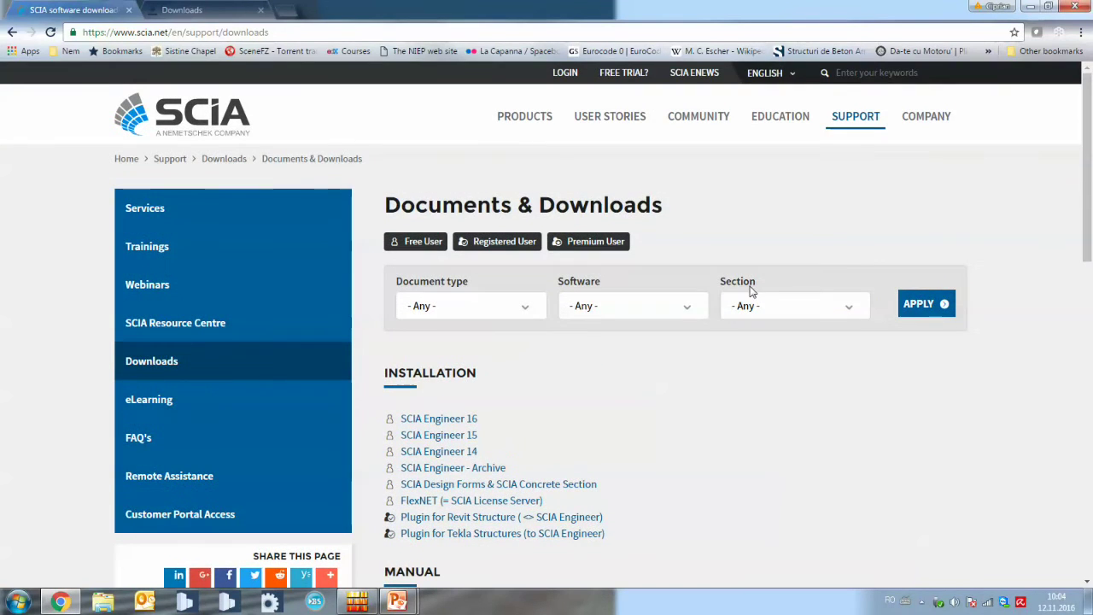
left_click(469, 419)
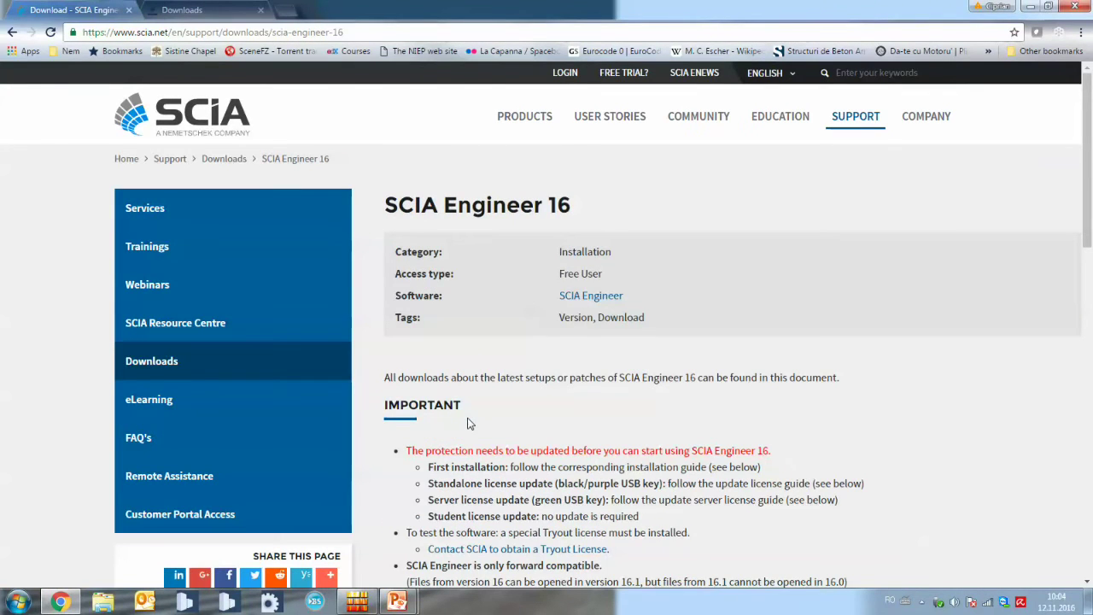
- Locate the version 16.1 entry in the setup table of the SCIA Engineer 16 page
scroll(469, 419, "down", 1)
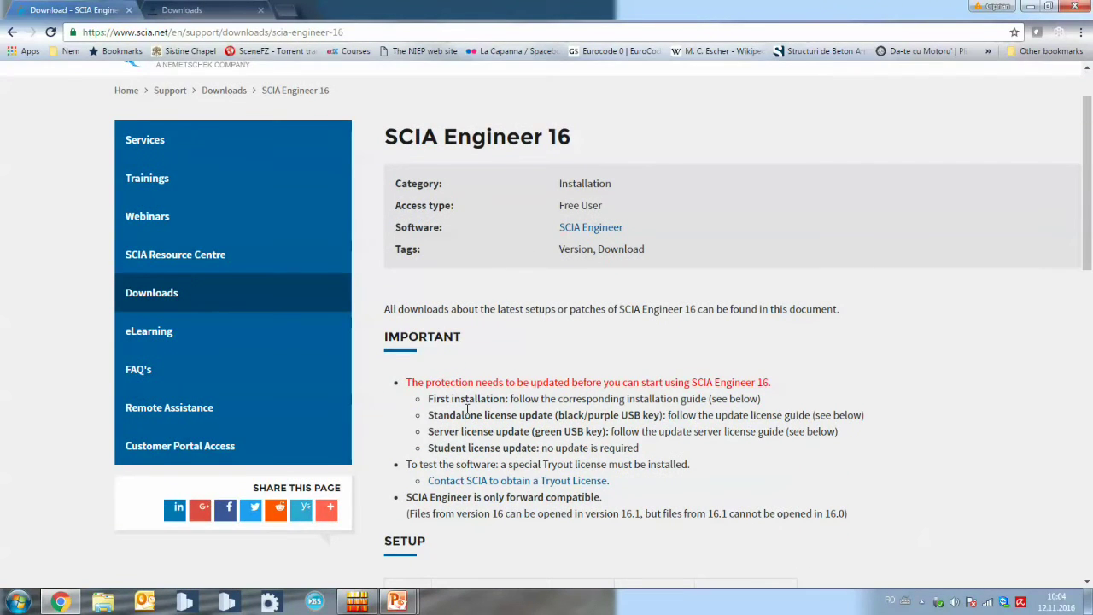
scroll(469, 410, "down", 1)
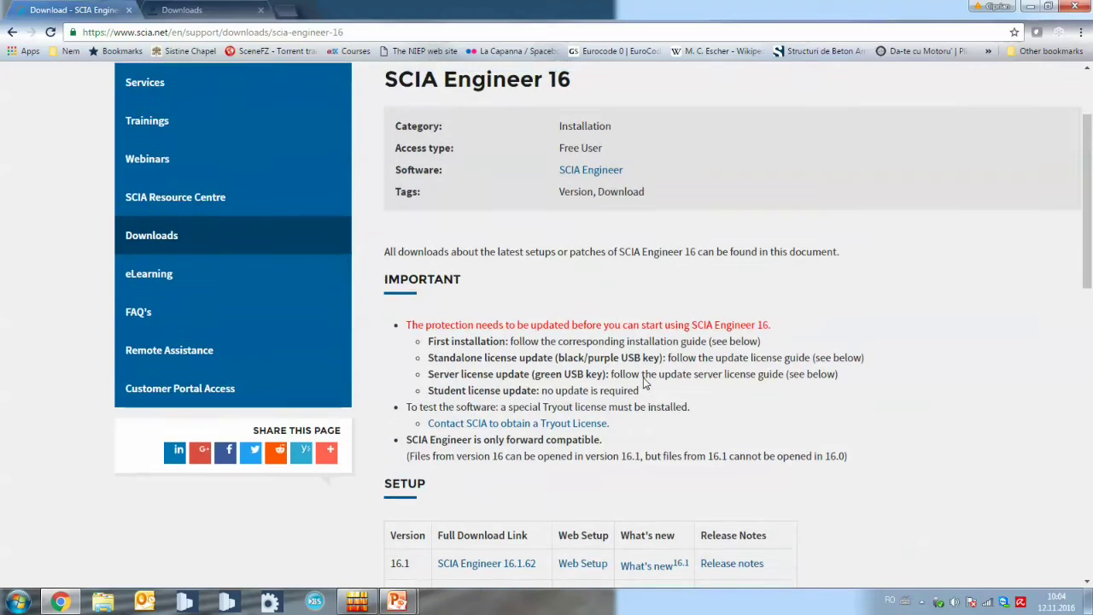
scroll(644, 381, "down", 2)
scroll(436, 426, "down", 2)
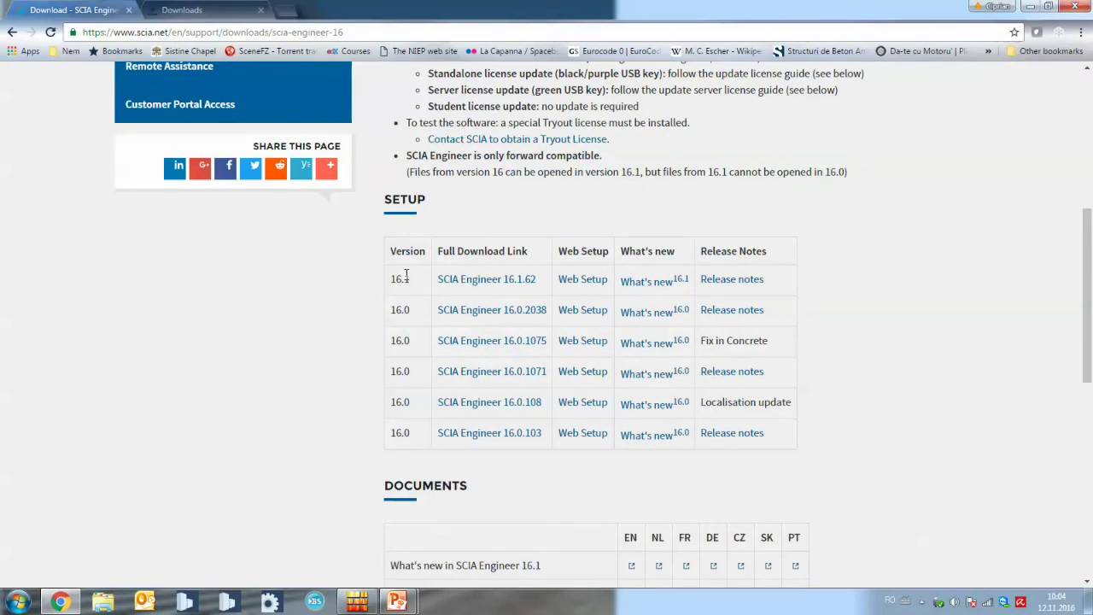
left_click_drag(389, 283, 414, 282)
- Cancel the running release_16.1.62 (1).zip download and show the already downloaded release_16.1.62.zip in its folder
left_click(141, 569)
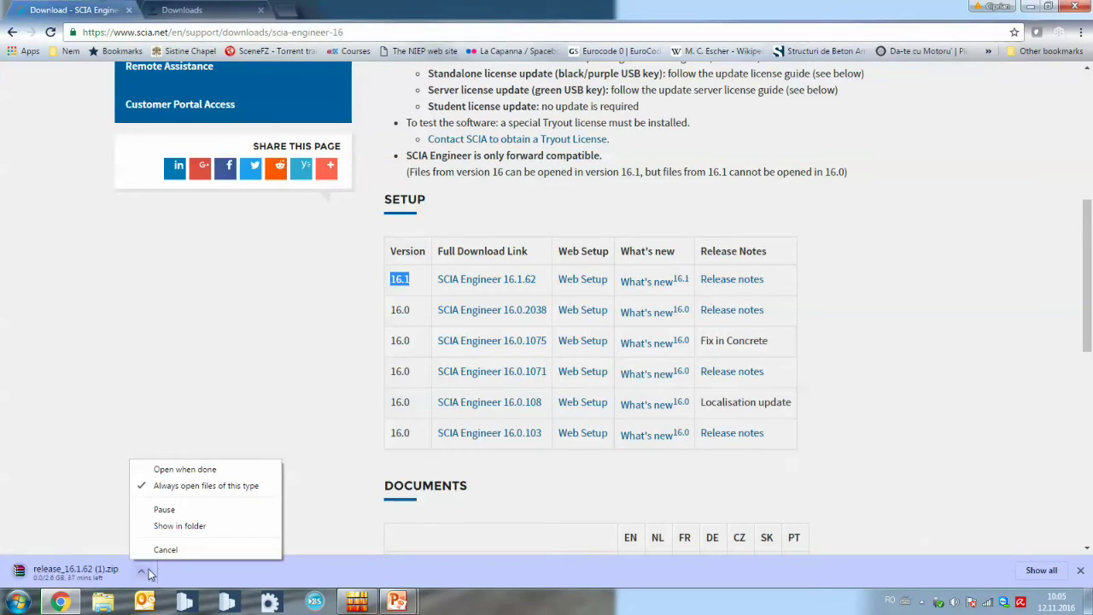
left_click(170, 548)
left_click(178, 10)
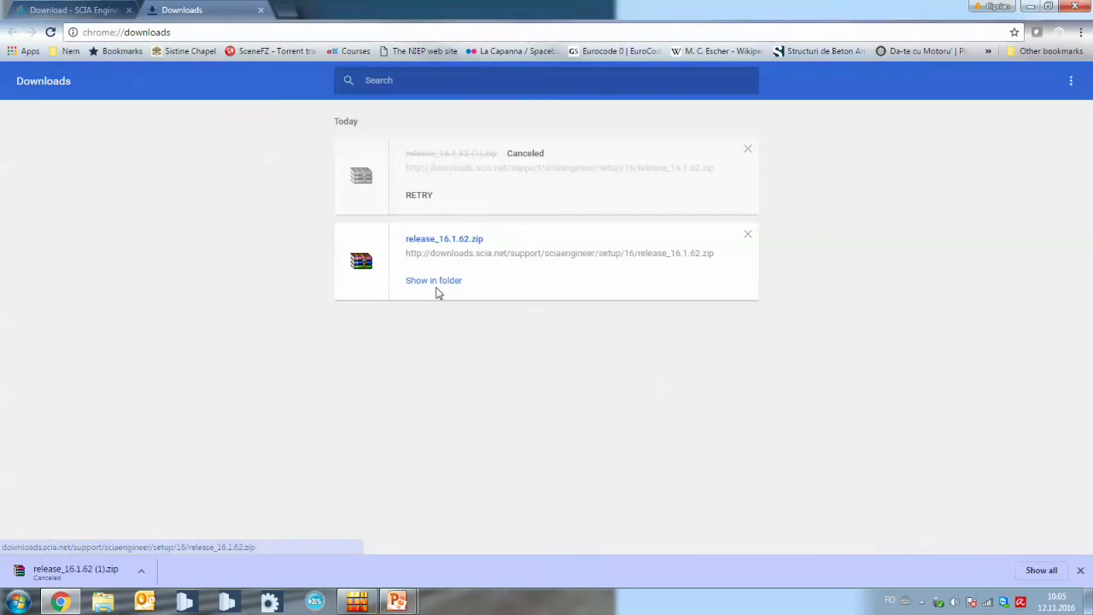
left_click(437, 286)
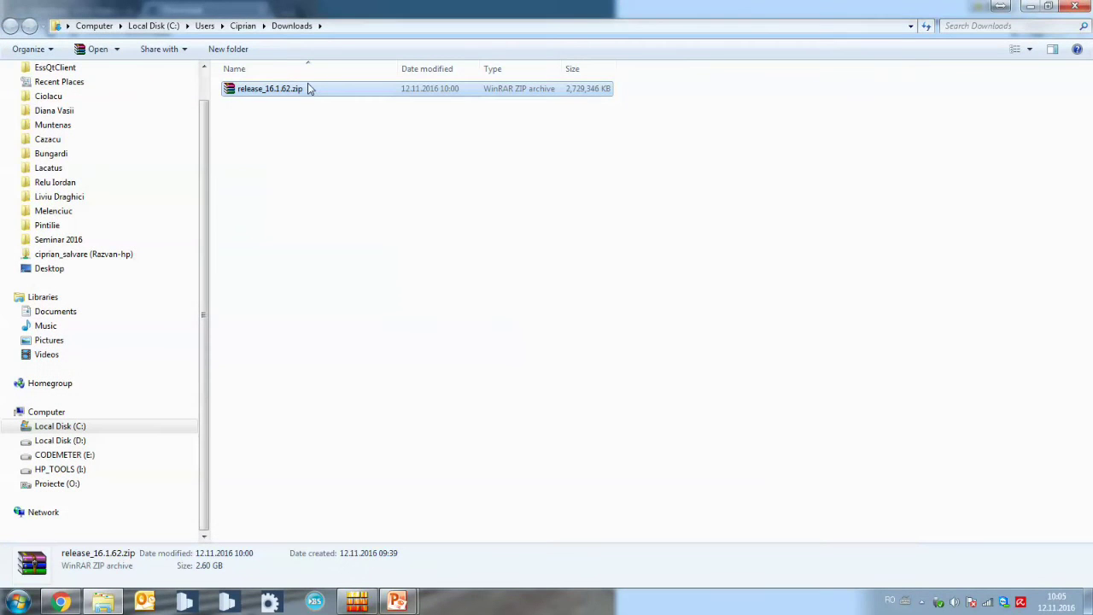
- Extract release_16.1.62.zip into its own release_16.1.62 folder and open the DISK1 folder inside it
right_click(309, 89)
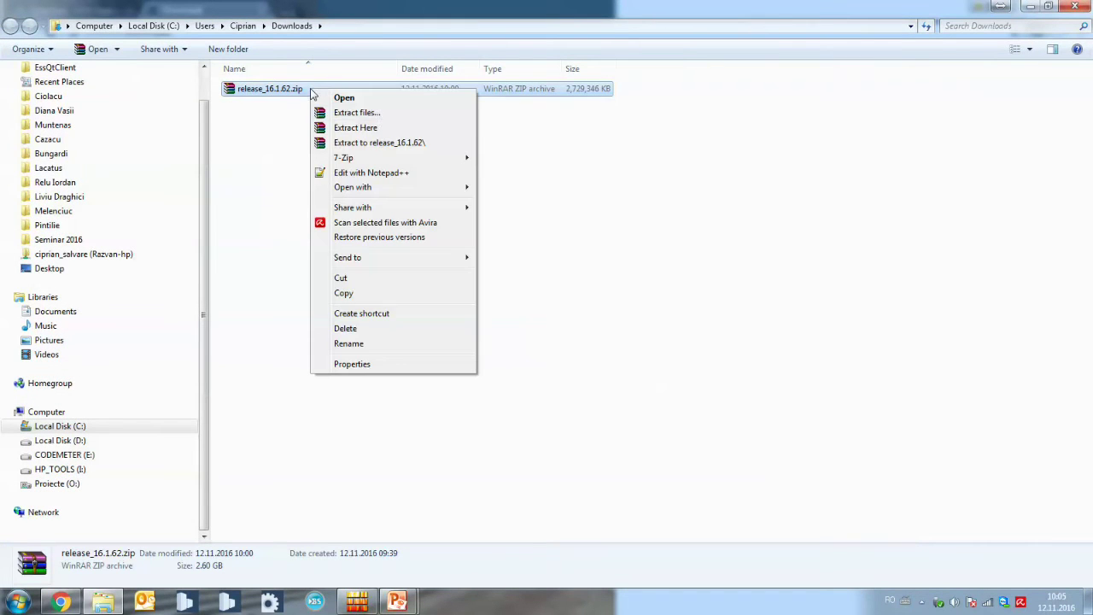
left_click(430, 142)
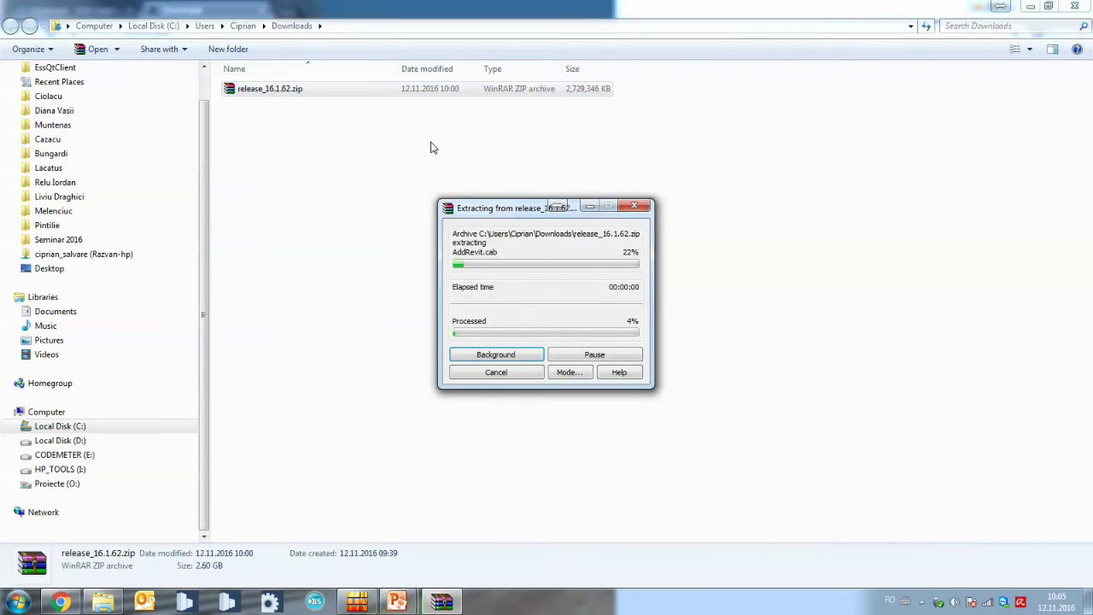
double_click(264, 92)
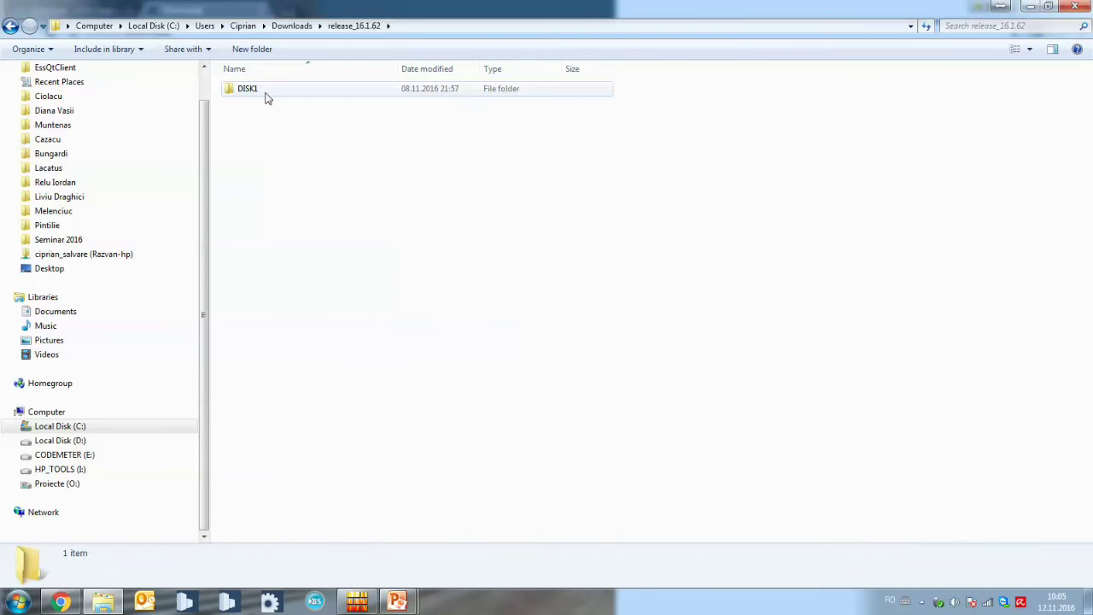
double_click(248, 89)
- Run setup.exe from the DISK1 folder and allow it past the security warning
scroll(332, 214, "down", 20)
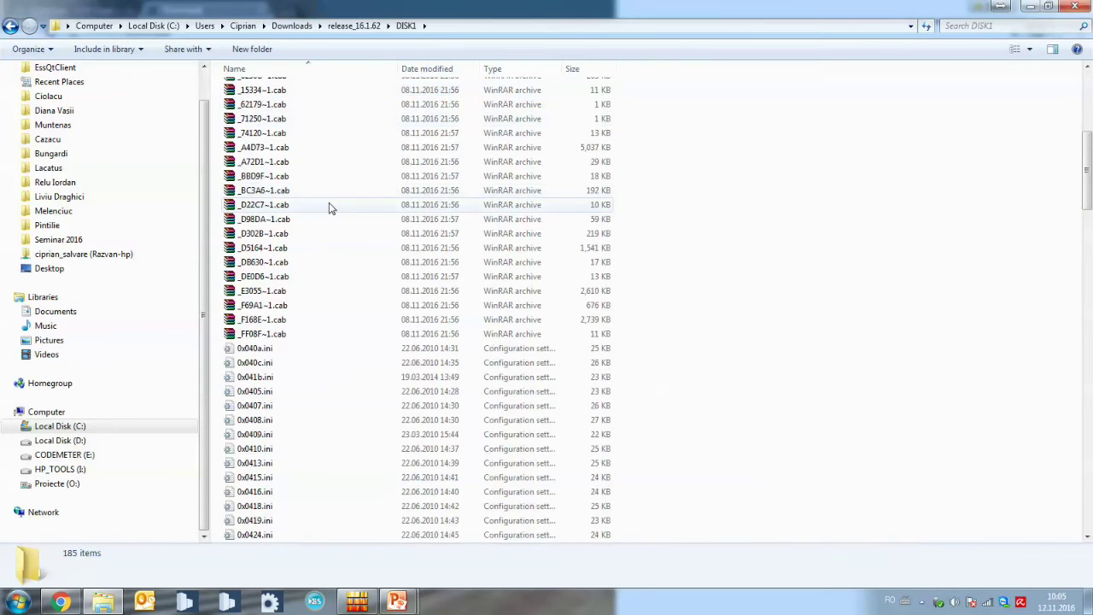
scroll(331, 214, "down", 8)
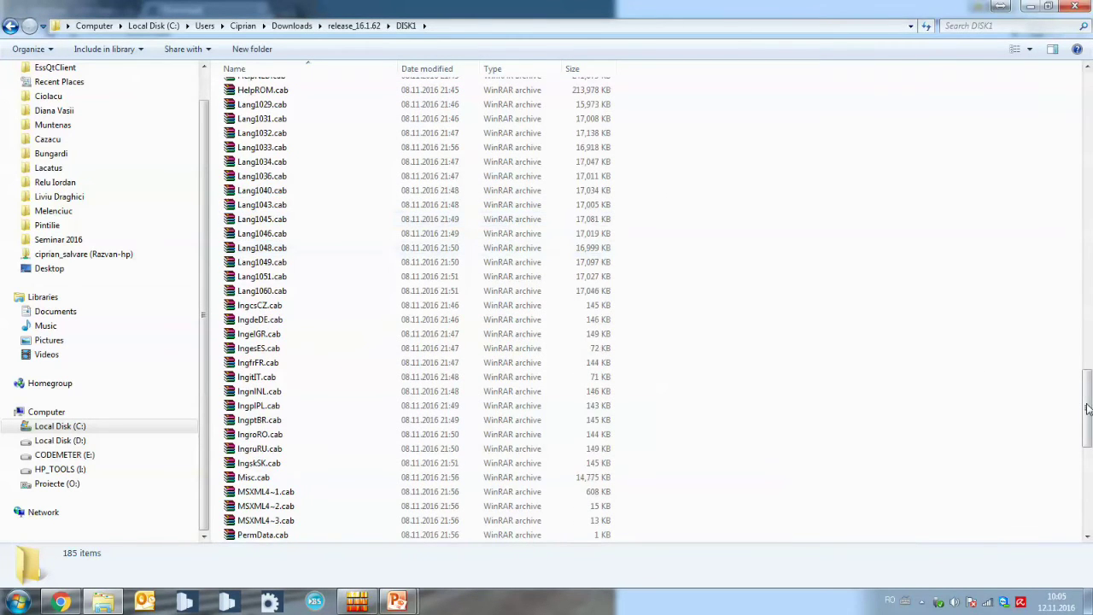
scroll(1012, 410, "down", 8)
scroll(1012, 410, "up", 8)
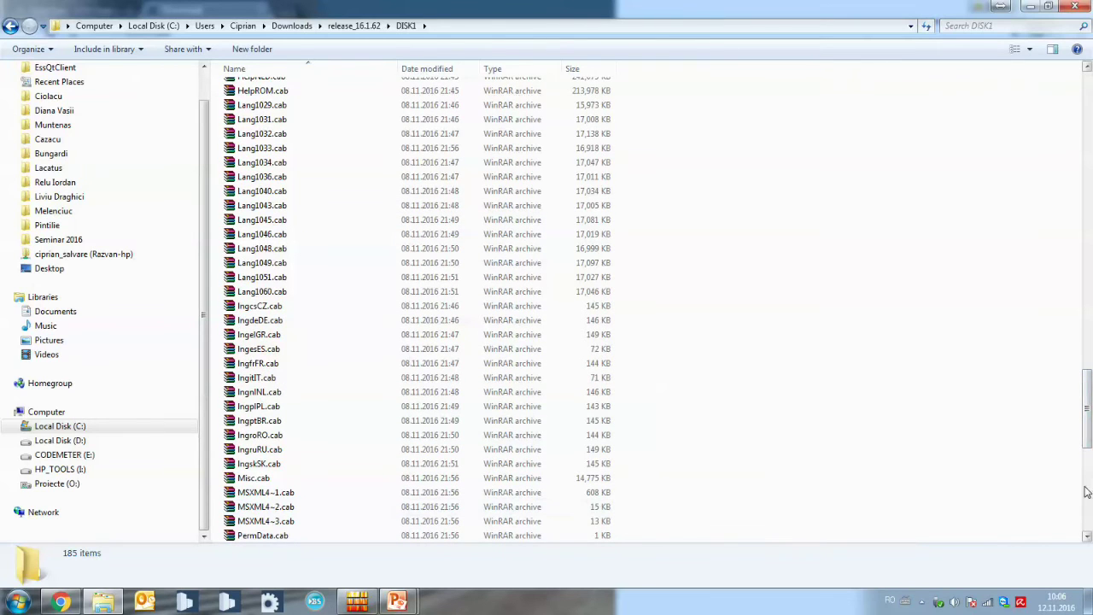
scroll(1067, 491, "down", 10)
double_click(376, 471)
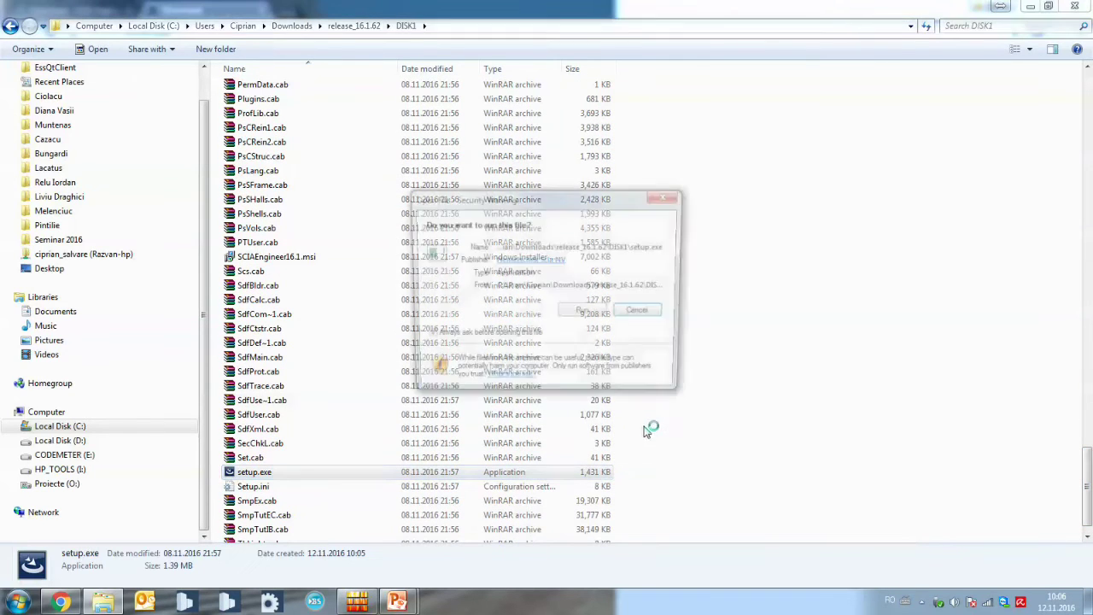
left_click(584, 312)
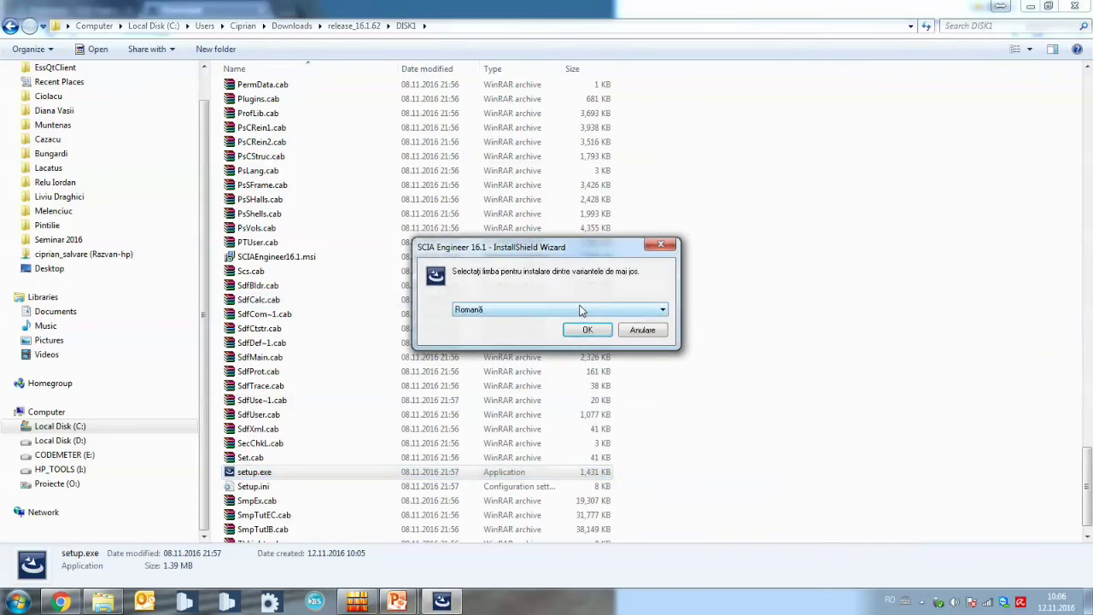
- Set the installation language to English (Engleză) and install the required Microsoft .NET Framework 4.6.2
left_click(580, 309)
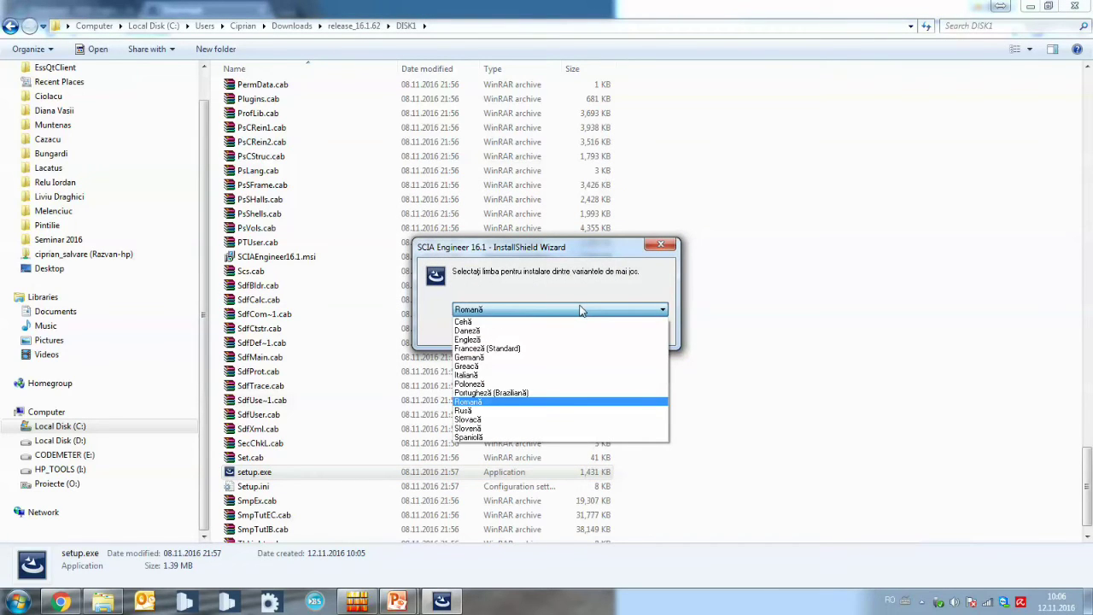
left_click(559, 339)
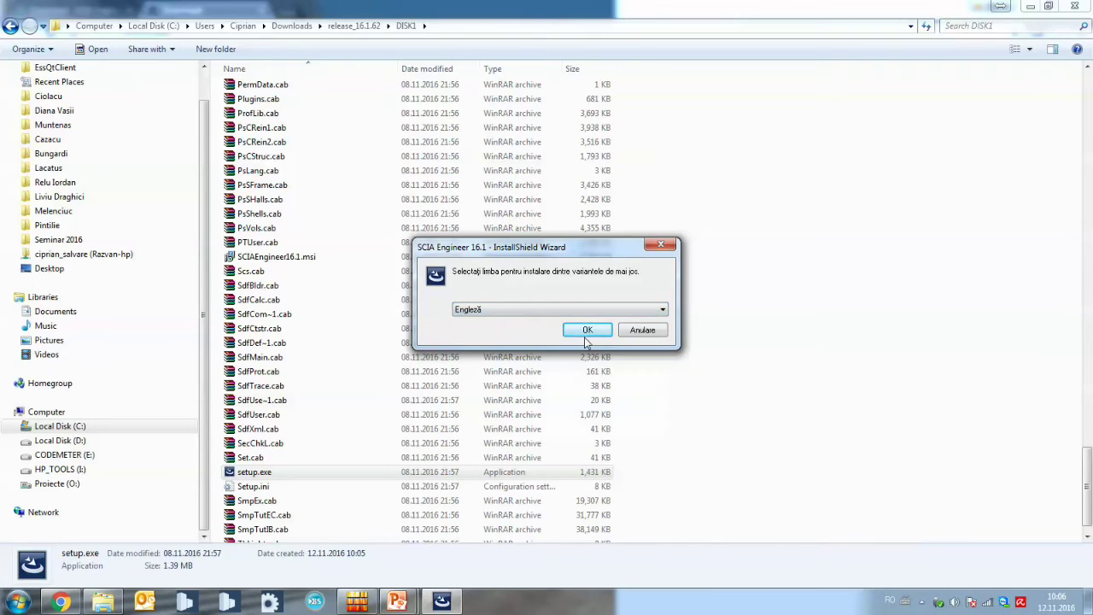
left_click(586, 333)
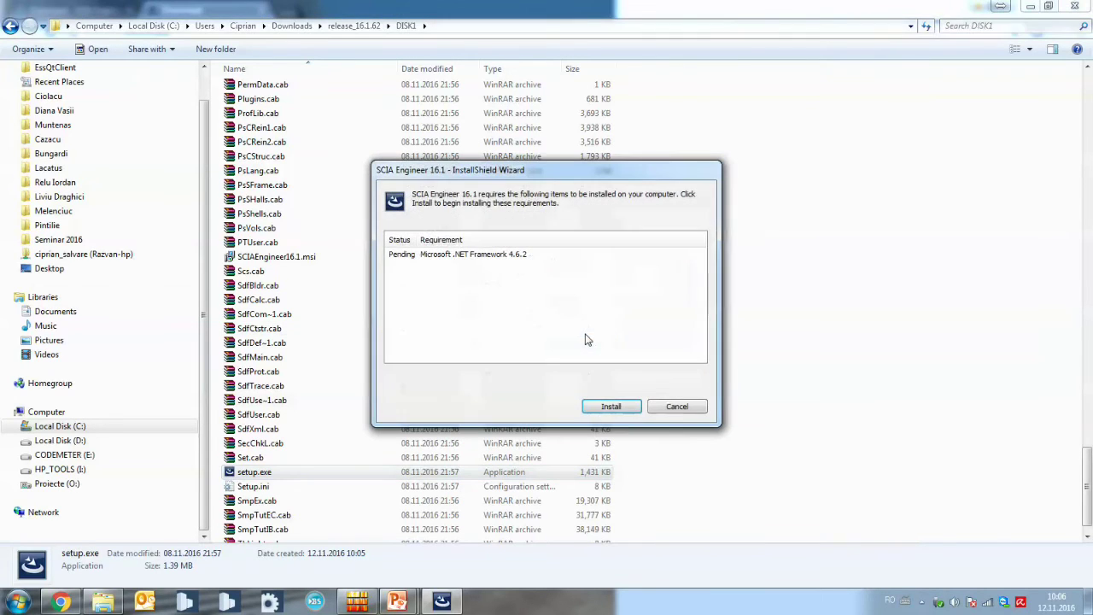
left_click(618, 414)
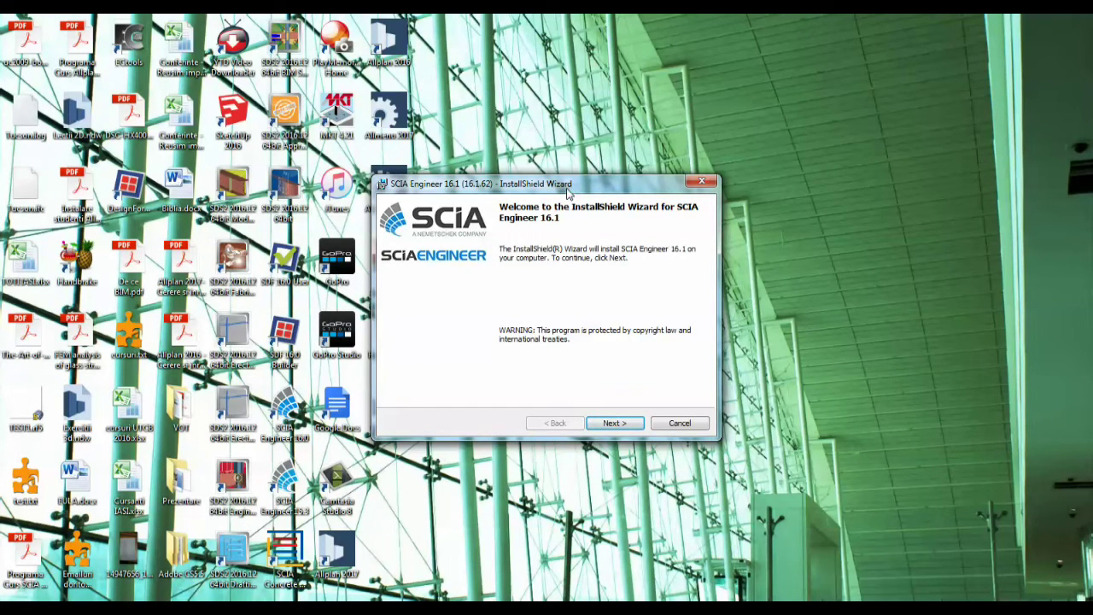
- Accept the preset customer information and destination folder, and choose the Custom setup type
left_click(626, 426)
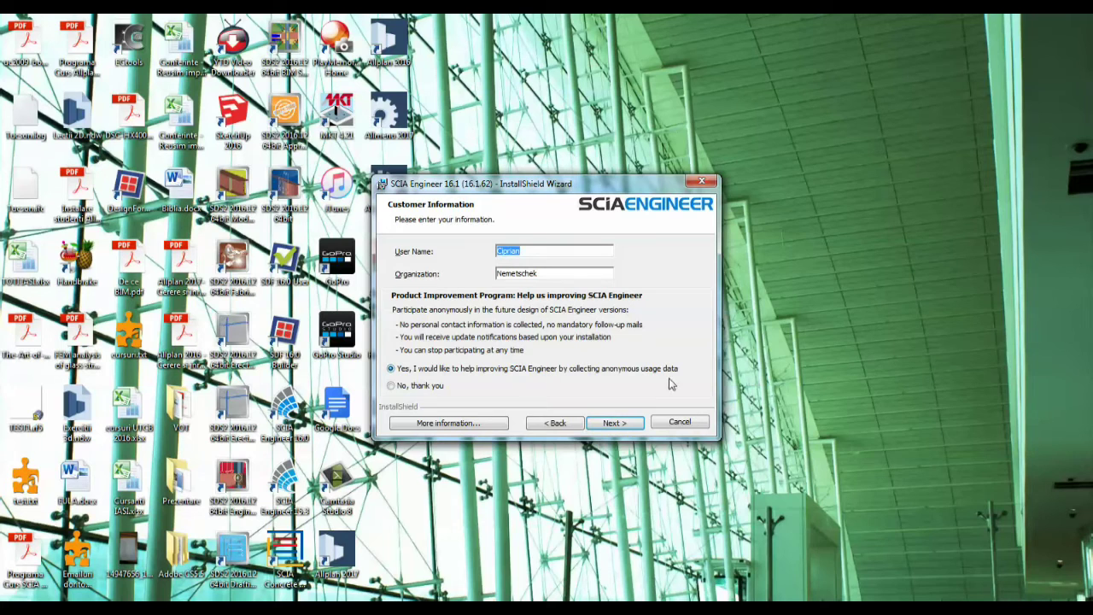
left_click(624, 423)
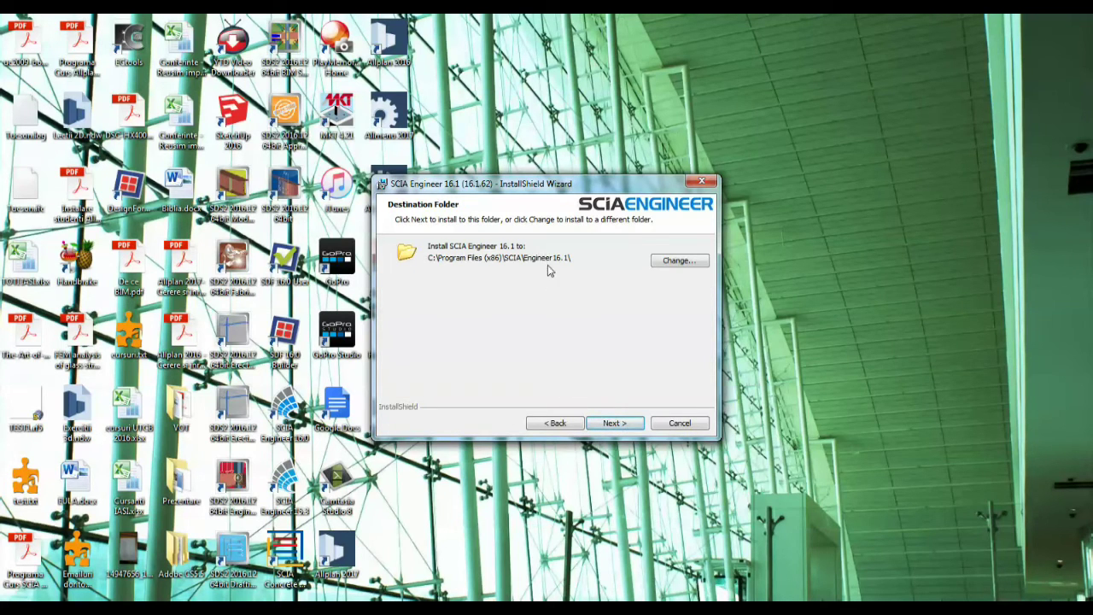
left_click(614, 422)
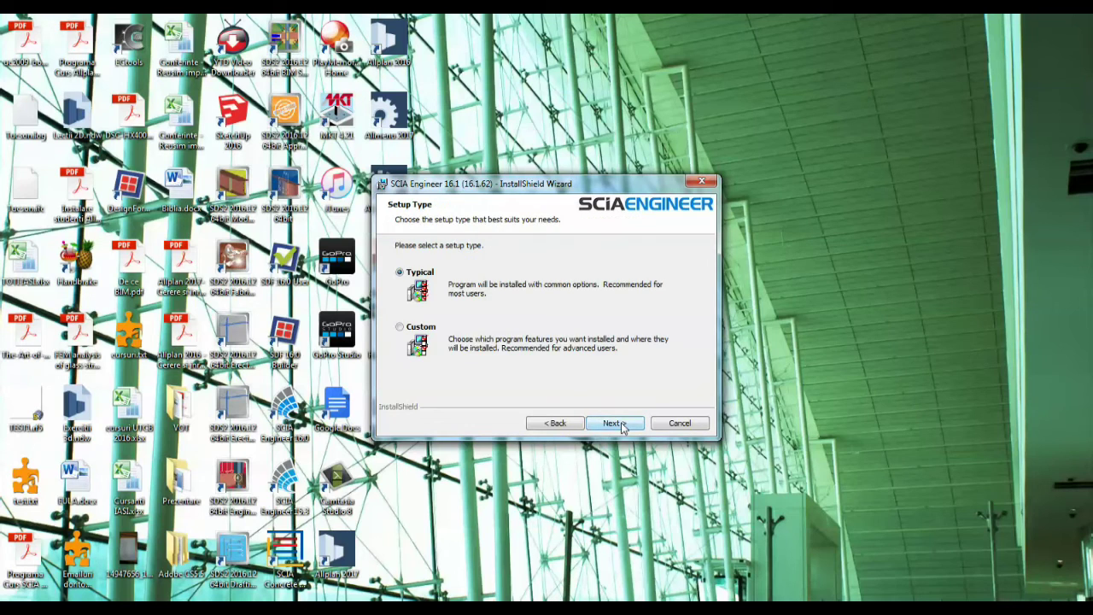
left_click(432, 330)
left_click(614, 422)
- Set the Add-ons feature and all its subfeatures to be installed on the local hard drive
left_click(403, 301)
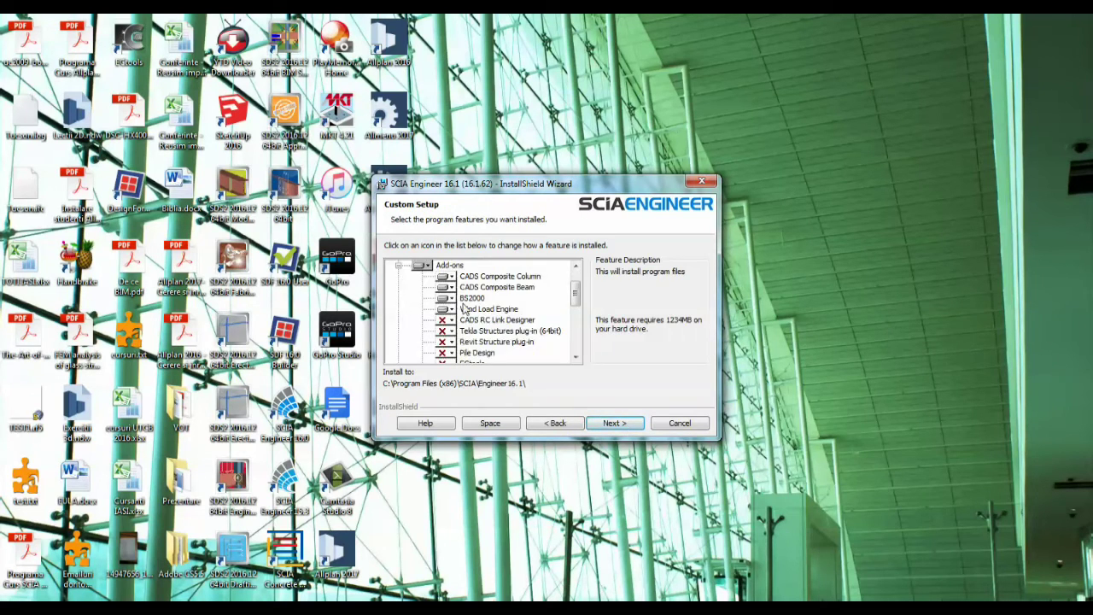
scroll(462, 309, "down", 3)
scroll(512, 316, "up", 3)
left_click(427, 267)
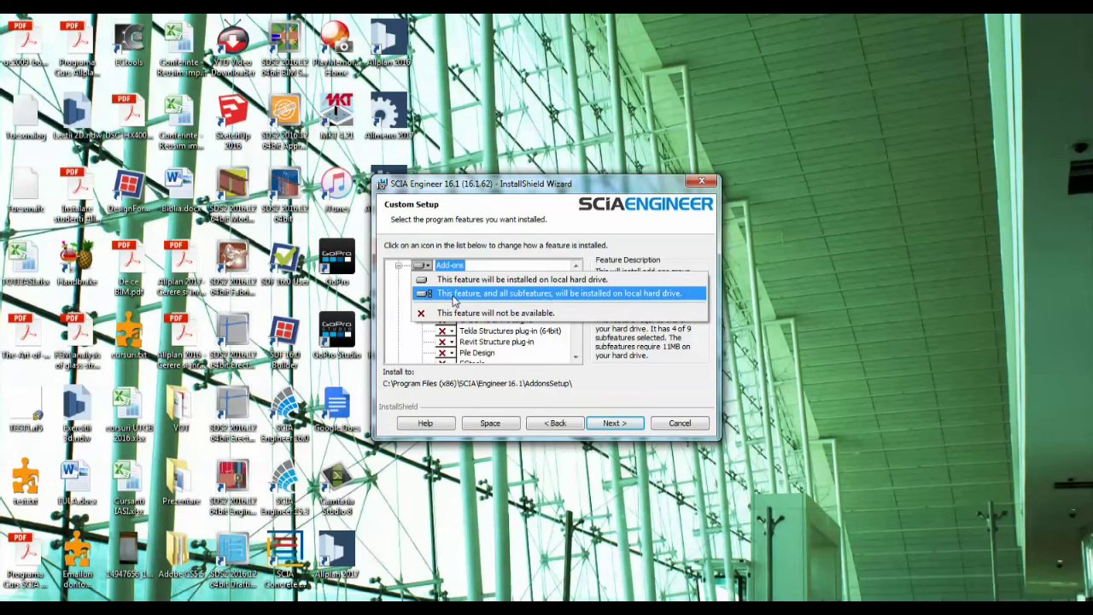
left_click(456, 296)
- Set Other Languages and all its subfeatures to be installed on the local hard drive
scroll(493, 306, "down", 5)
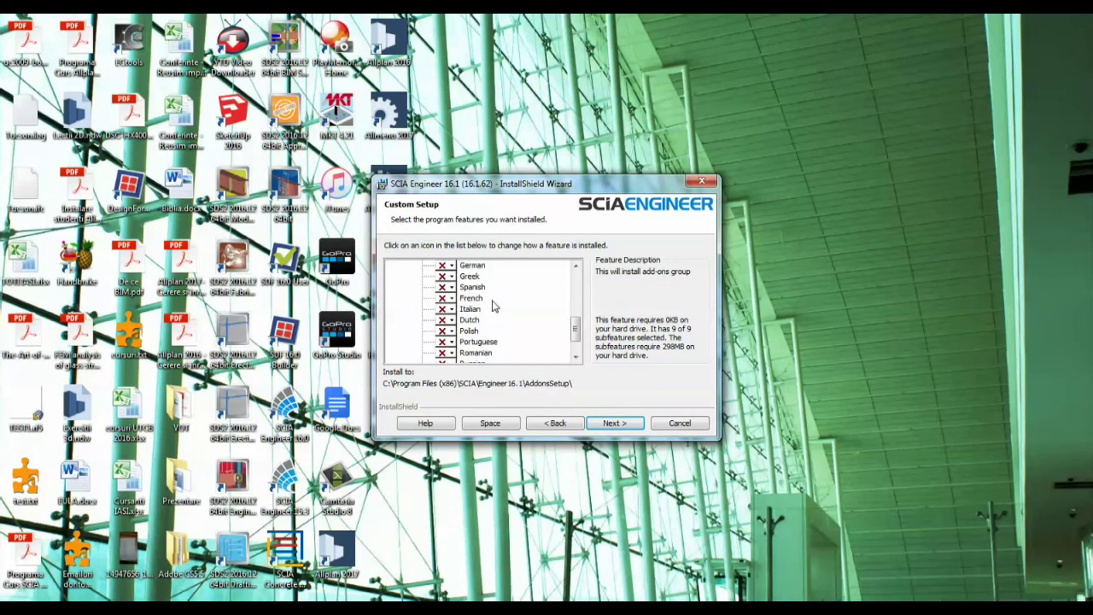
scroll(461, 279, "up", 1)
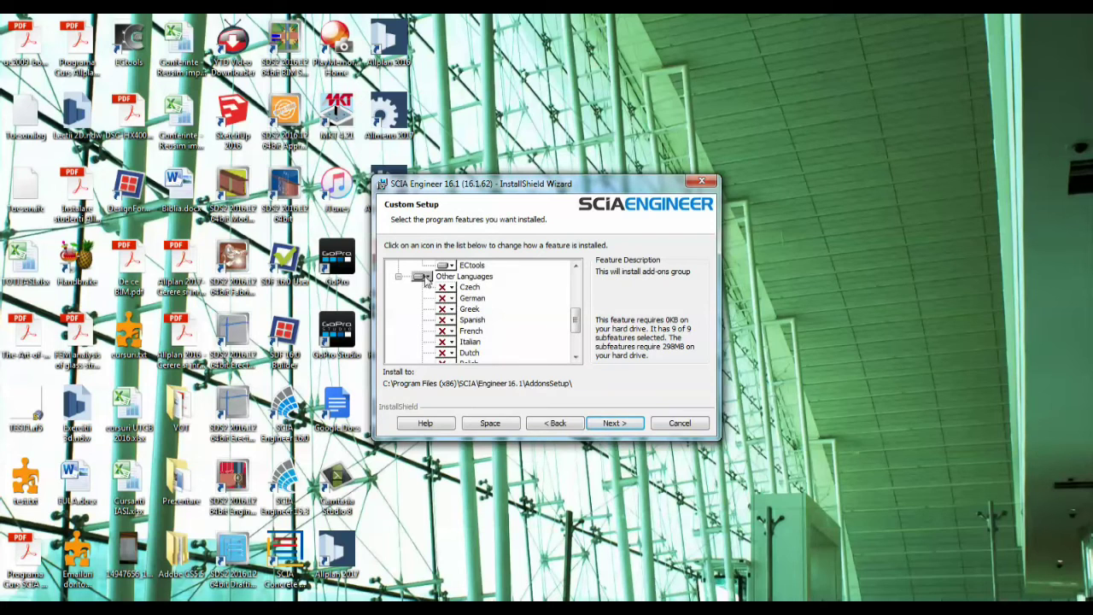
scroll(427, 285, "down", 1)
scroll(429, 287, "up", 1)
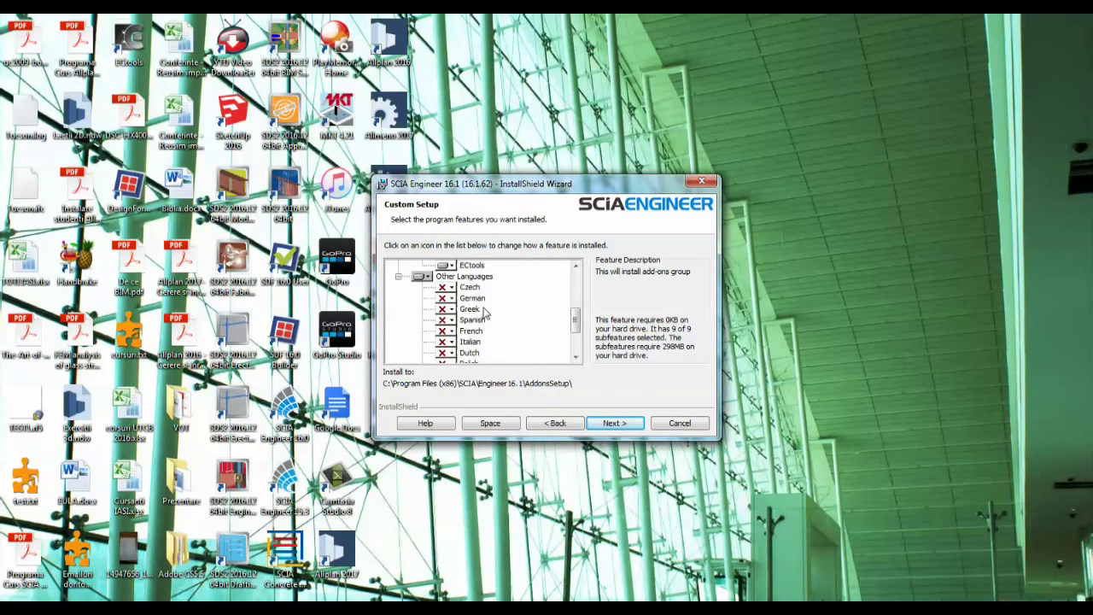
left_click(424, 277)
left_click(495, 302)
scroll(536, 315, "down", 1)
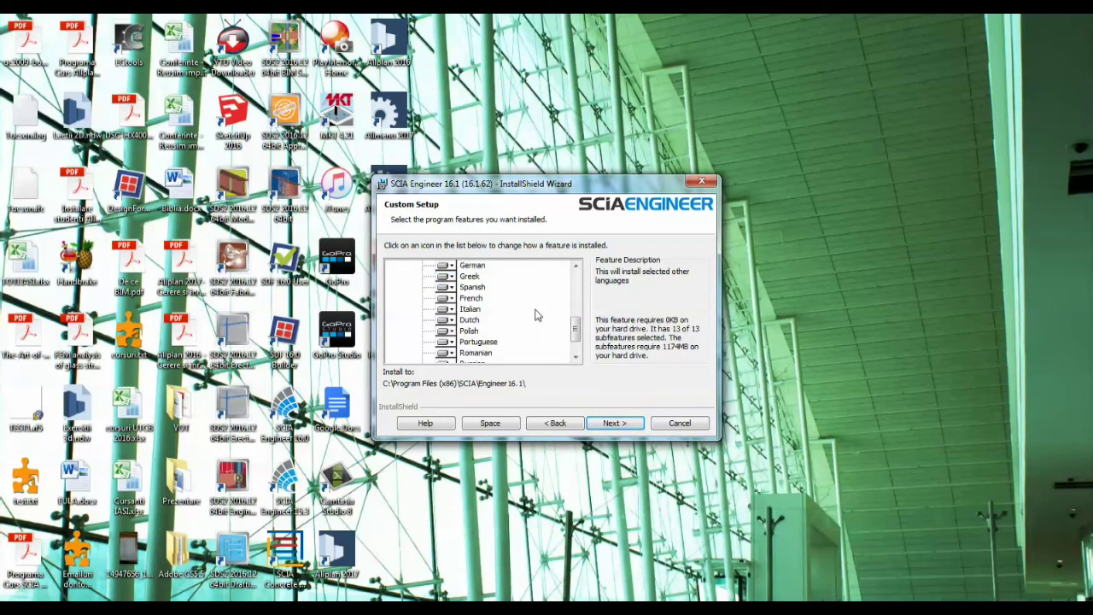
- Accept the Only standalone protection setting and the application defaults with EC-EN national code and metric units
left_click(608, 423)
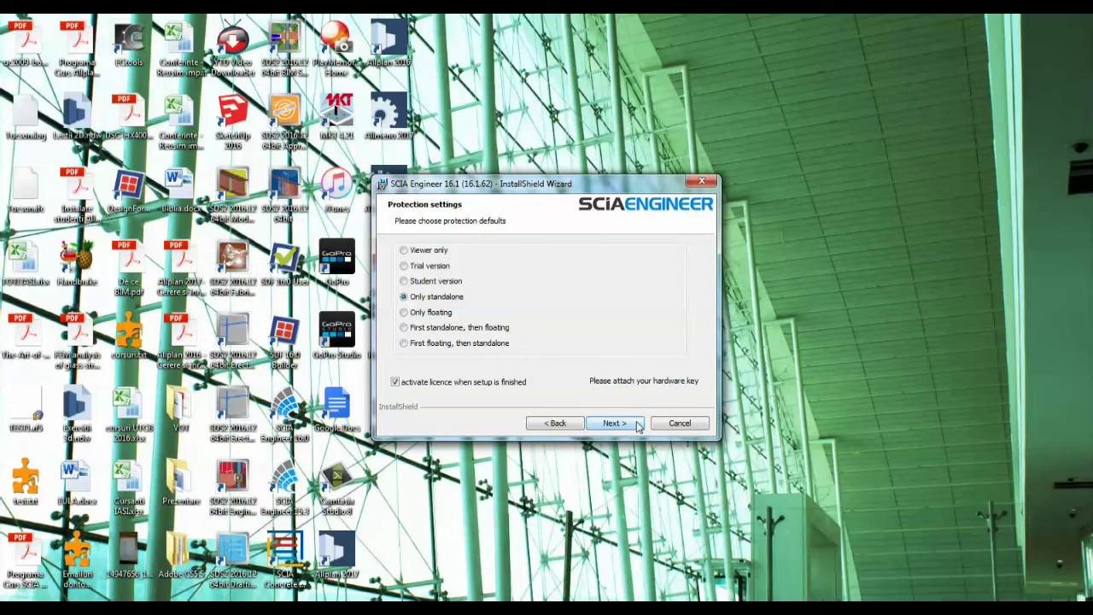
left_click(636, 425)
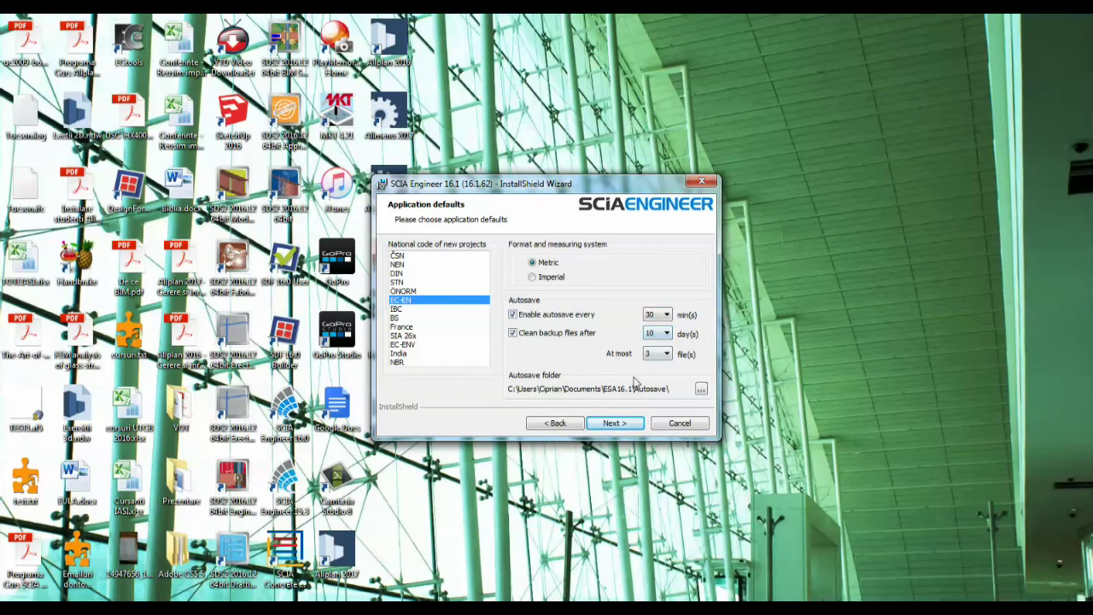
left_click(626, 427)
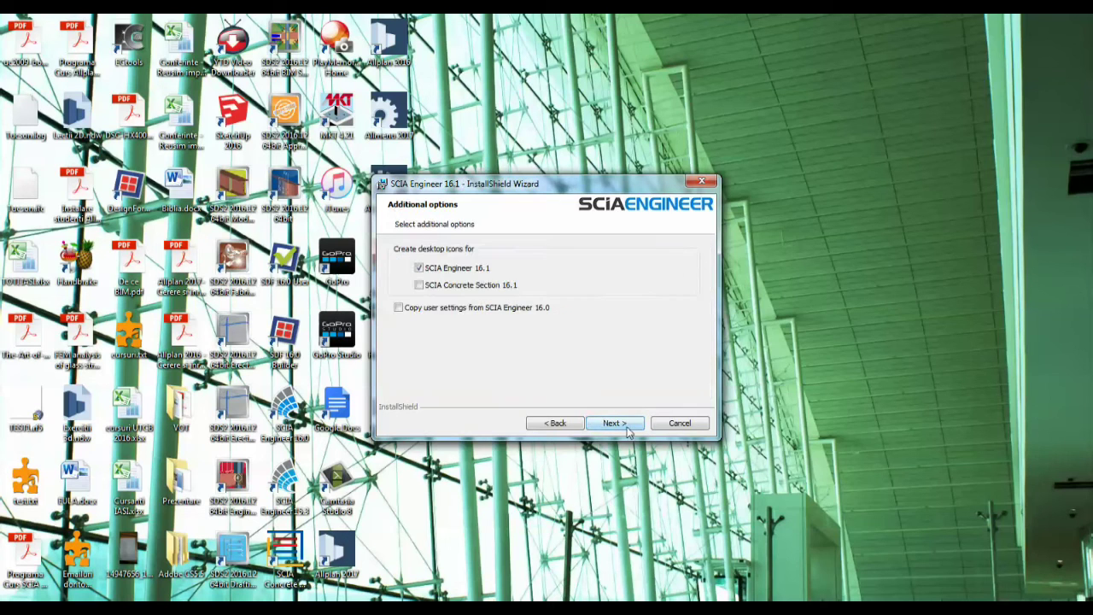
- Enable the desktop icon for SCIA Concrete Section 16.1 and the copying of user settings from SCIA Engineer 16.0
left_click(511, 287)
left_click(547, 310)
left_click(615, 423)
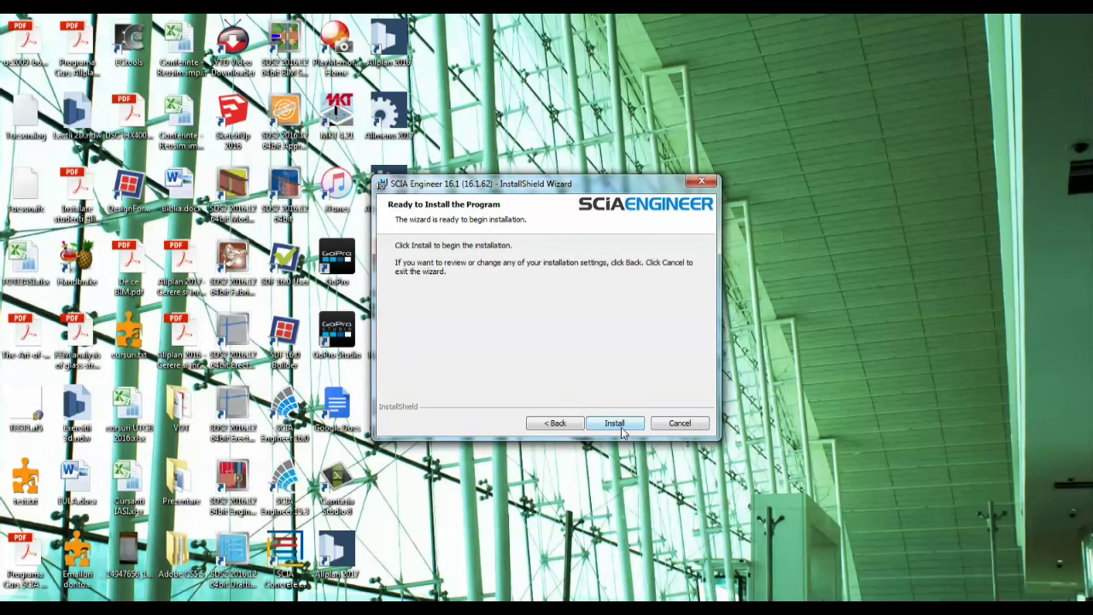
- Install SCIA Engineer 16.1, declining the Tekla to Scia link configuration, and finish the wizard
left_click(614, 423)
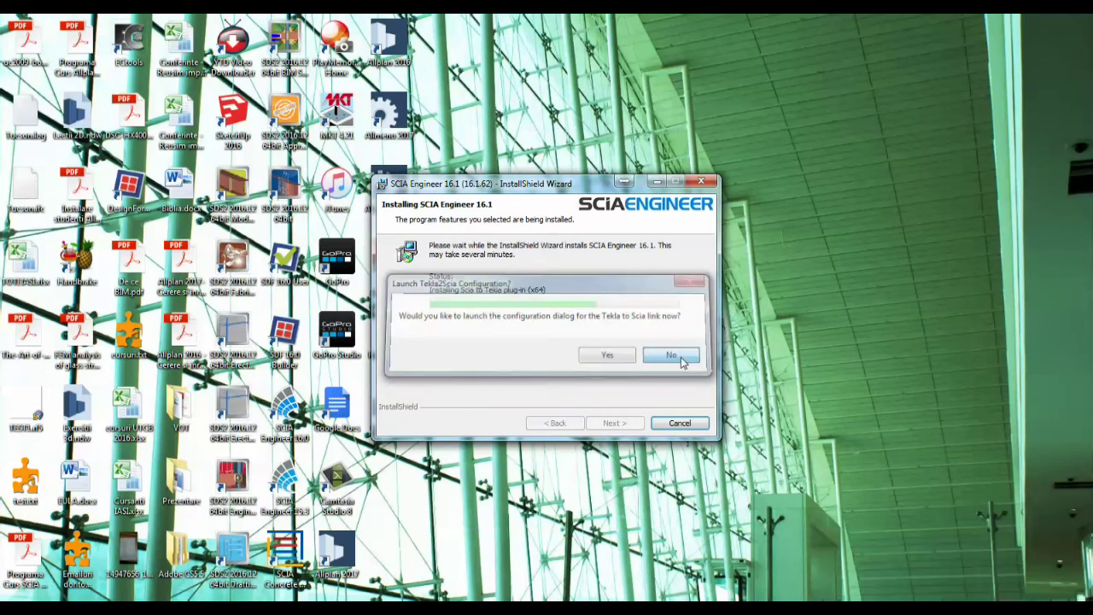
left_click(673, 355)
left_click_drag(536, 192, 574, 103)
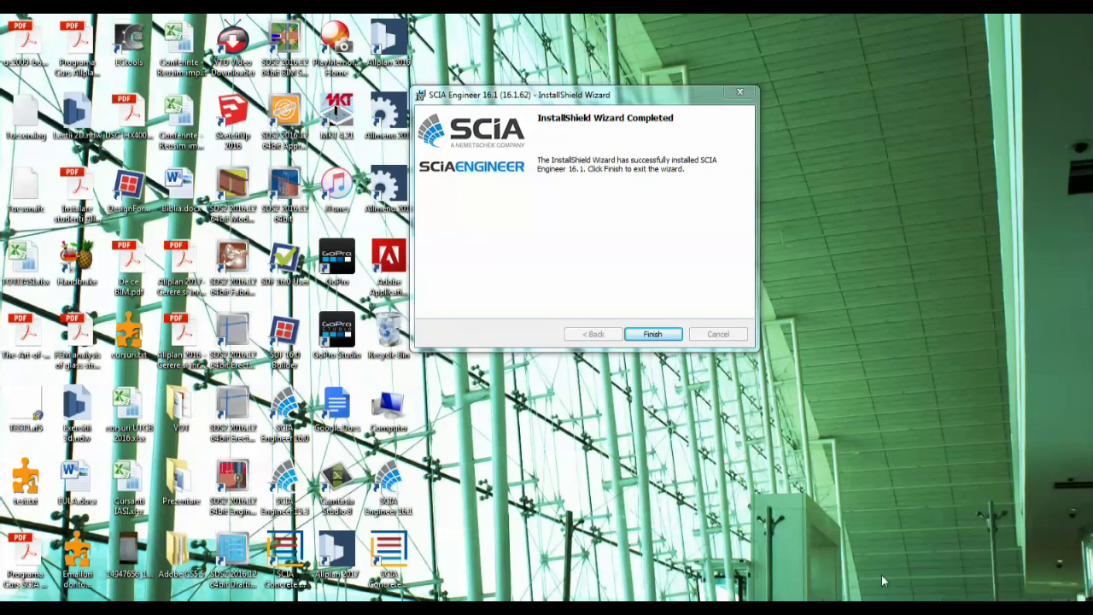
left_click(654, 335)
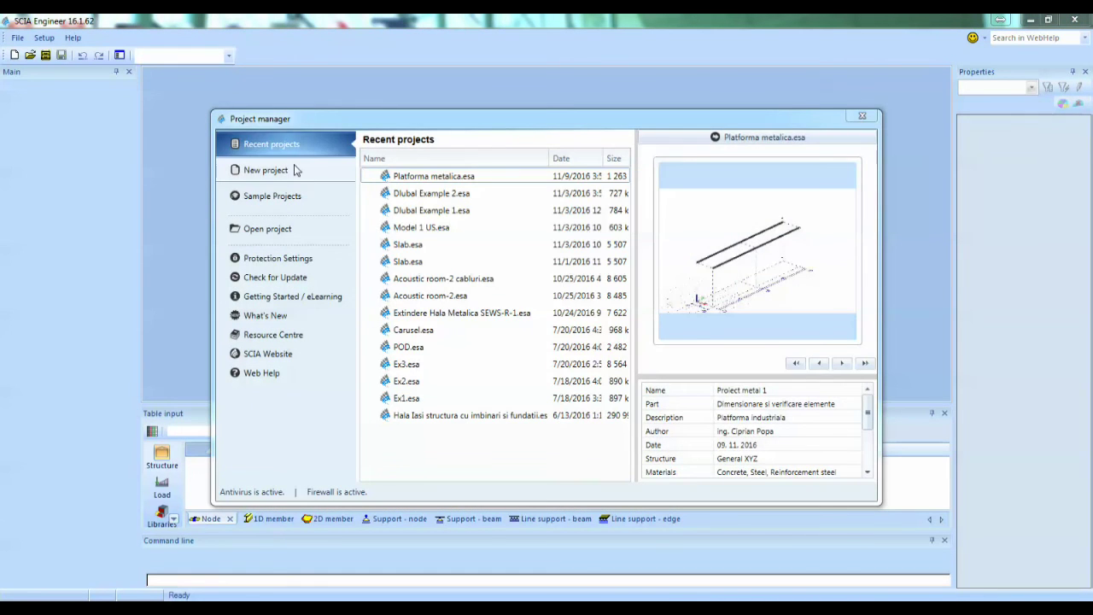
- Switch to SCIA Engineer and show the new project options in the Project manager
left_click(293, 170)
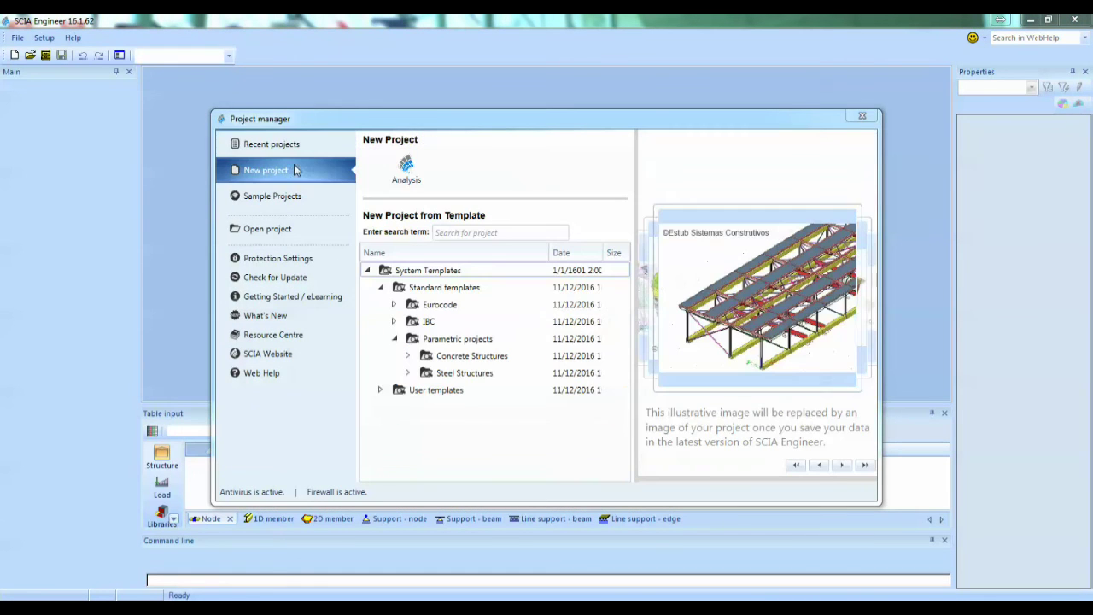